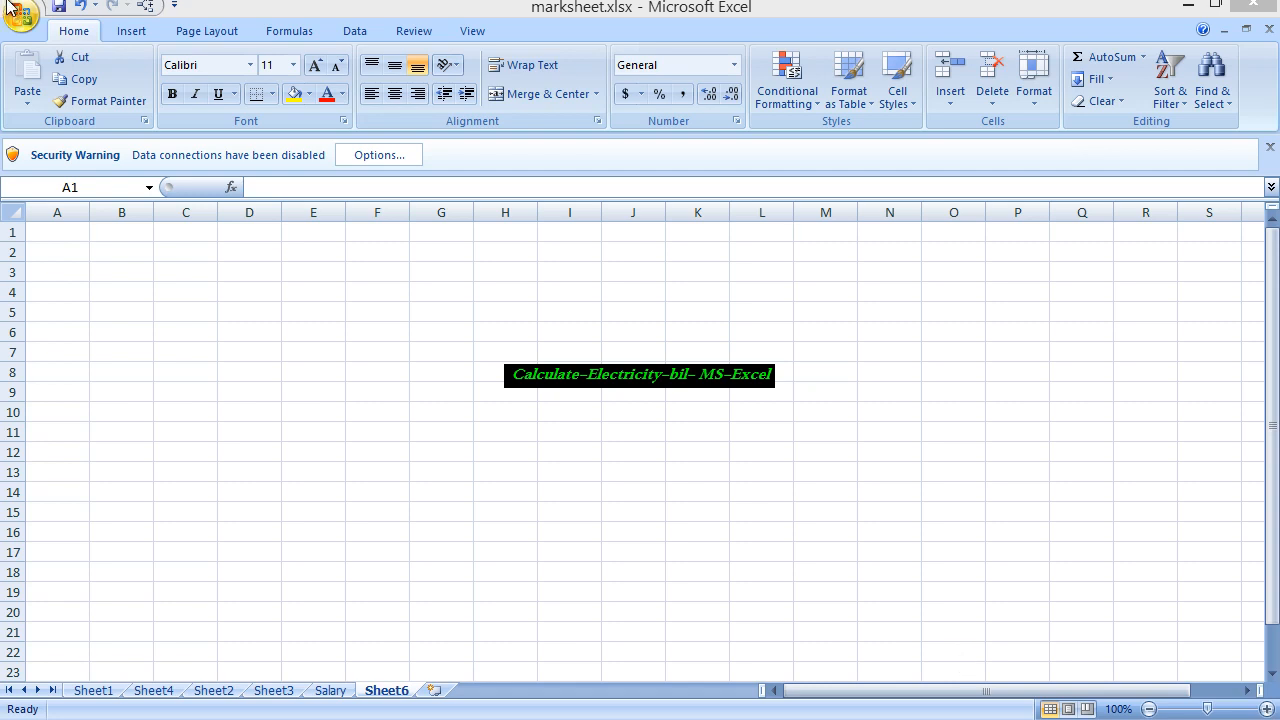
Enter the column headers name, unite and Amount in cells A1 to C1.
click(66, 236)
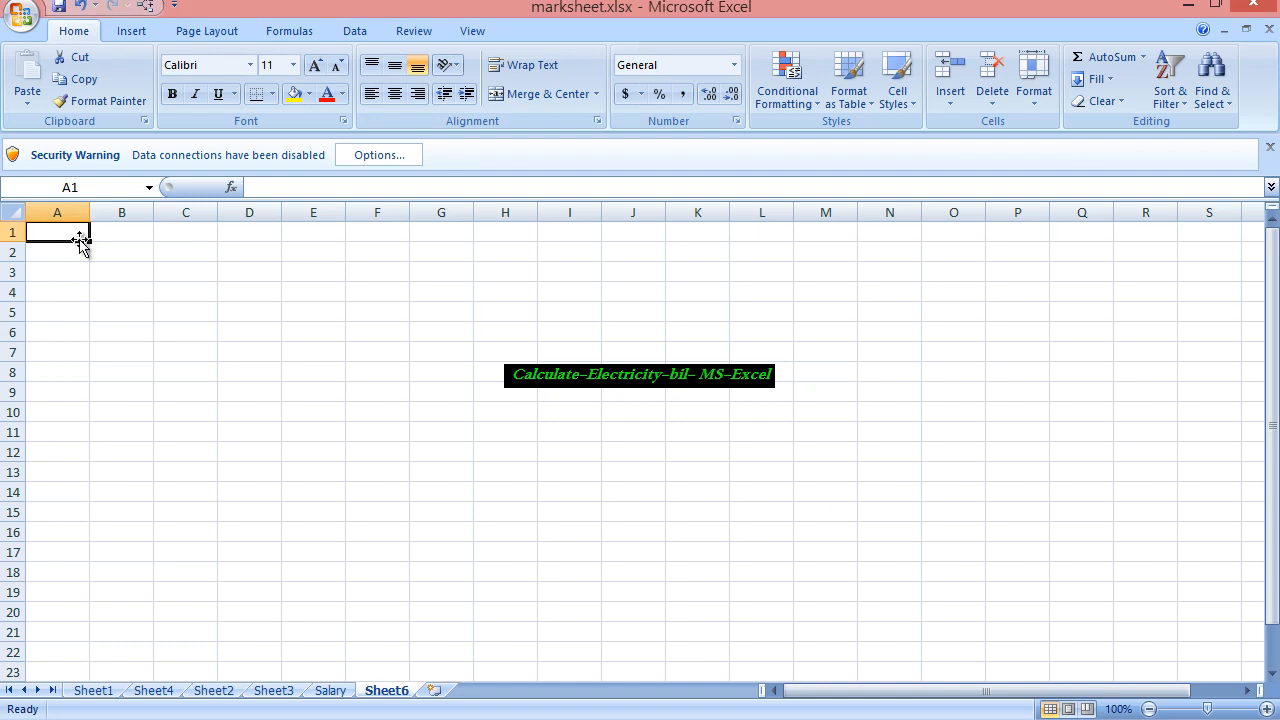
text(name)
key(Tab)
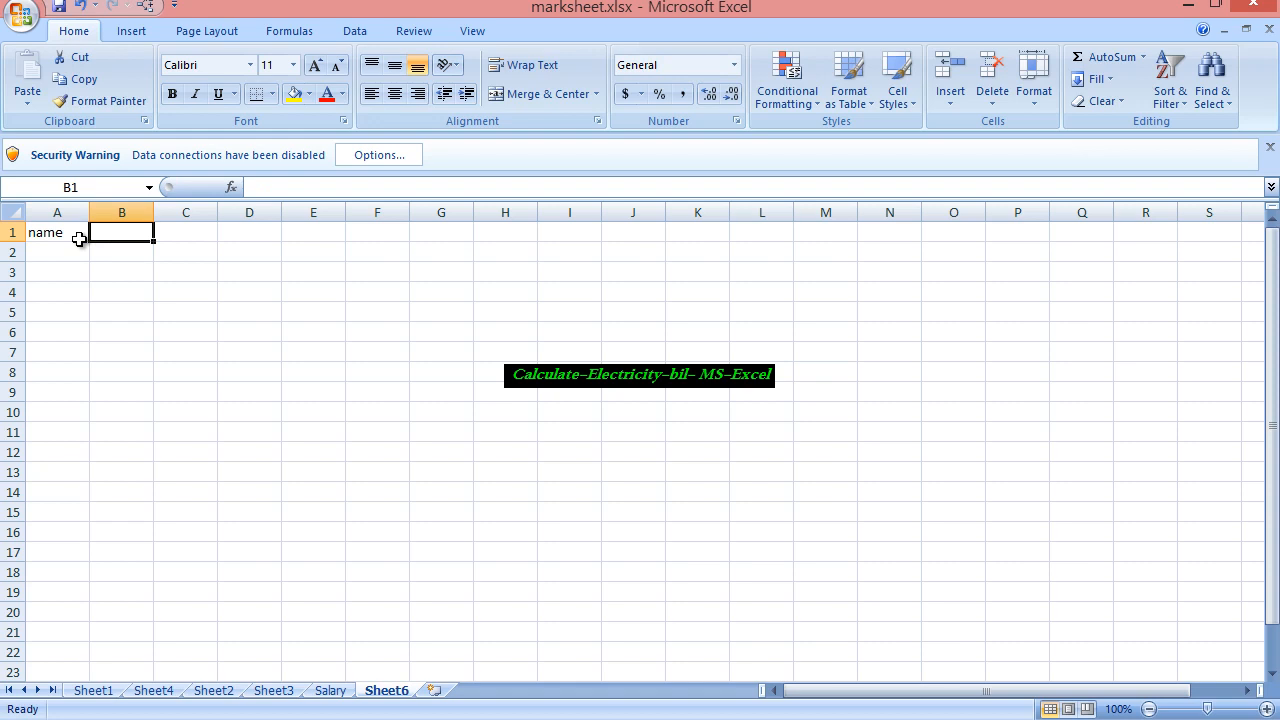
text(unite)
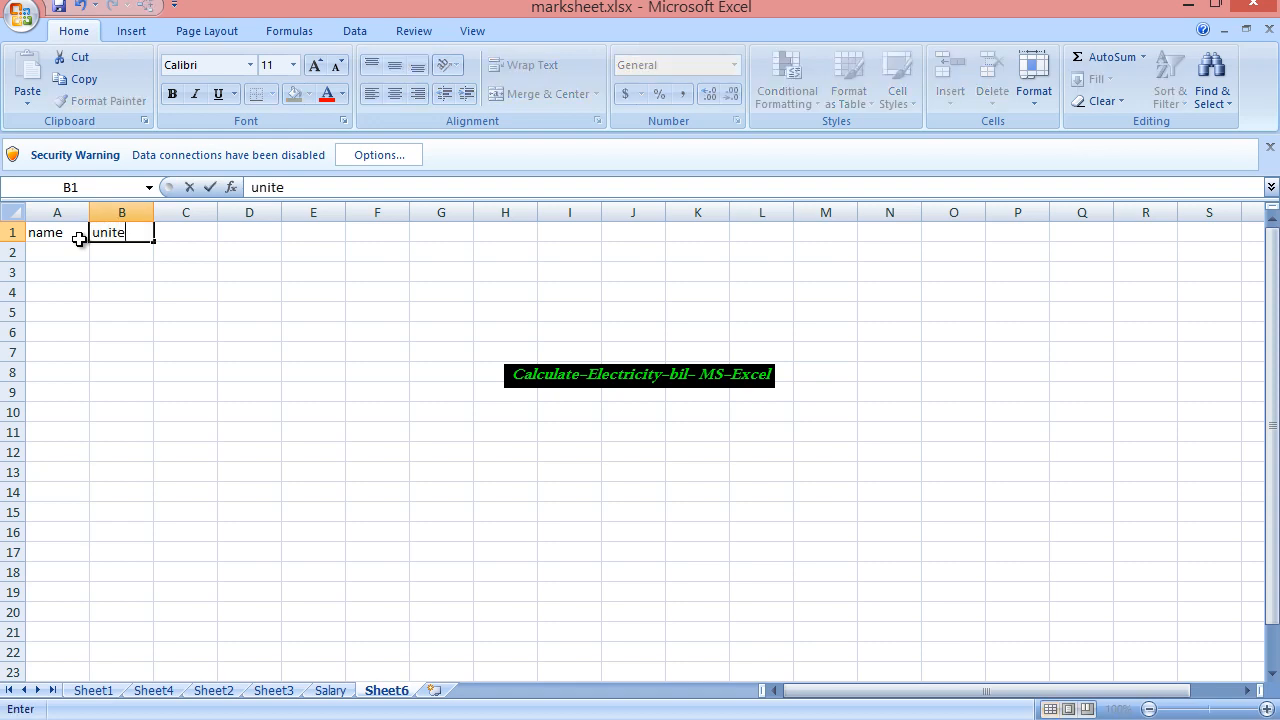
key(Tab)
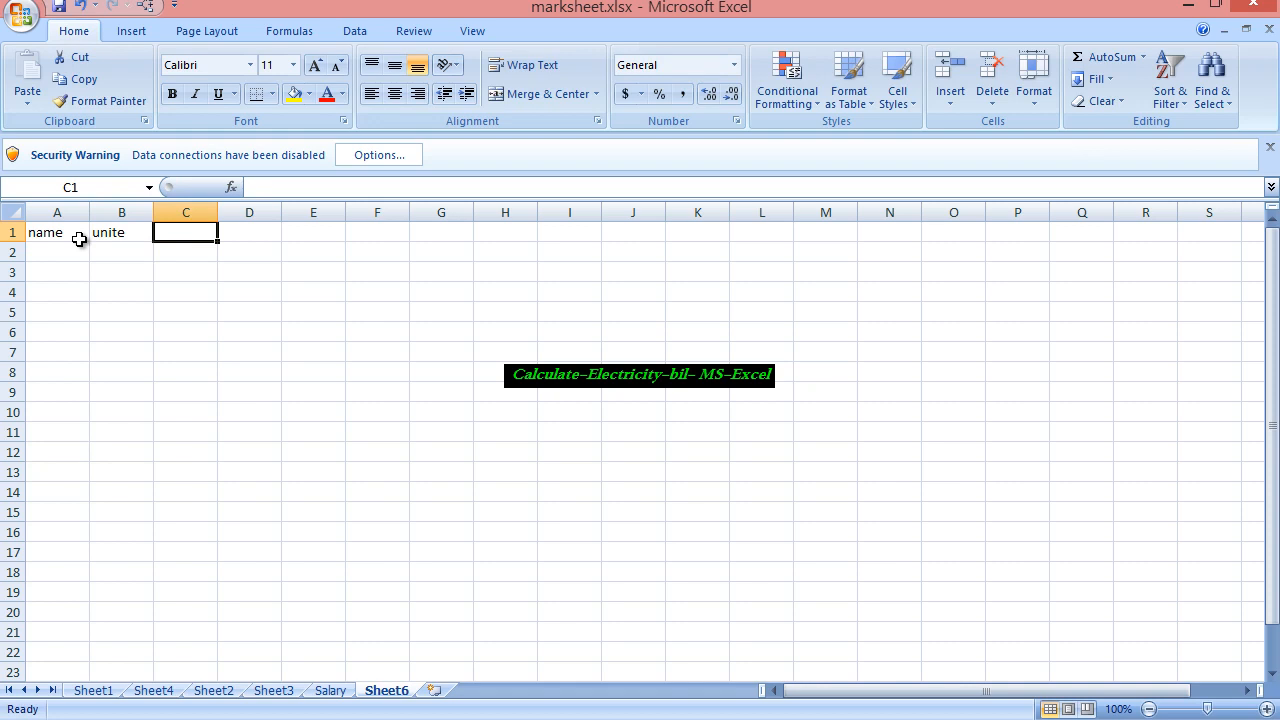
text(Amount)
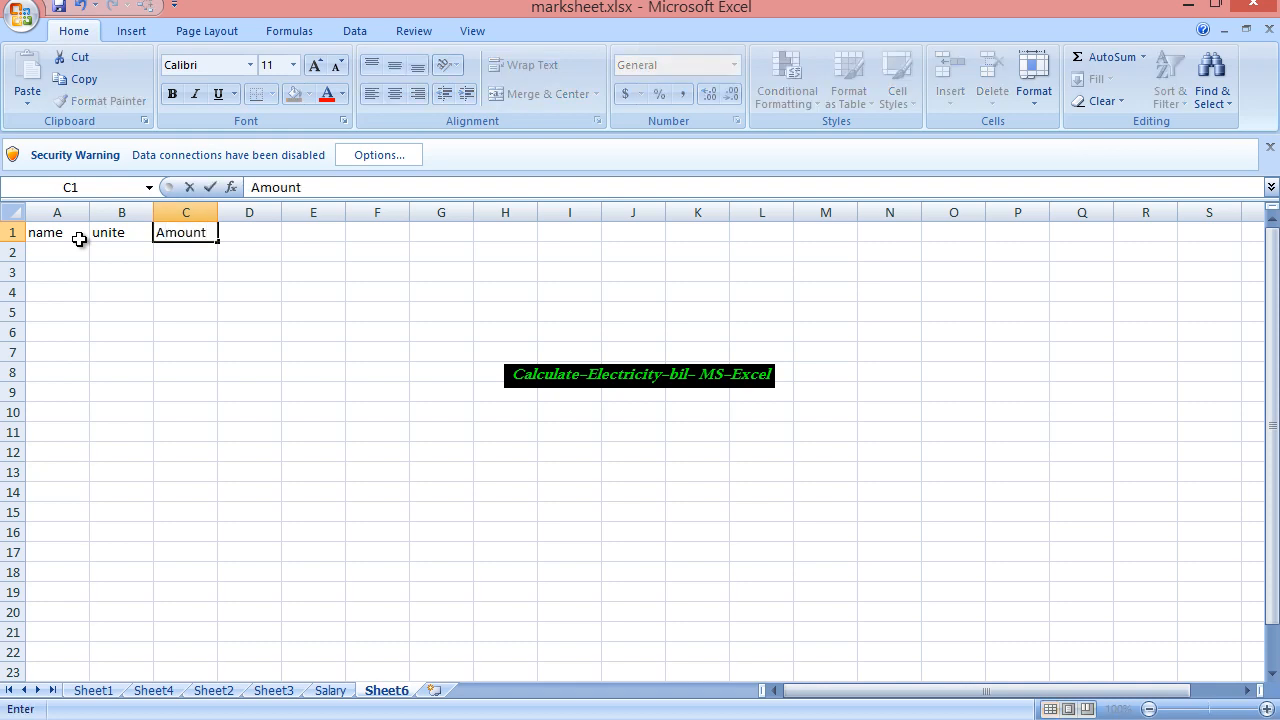
key(Tab)
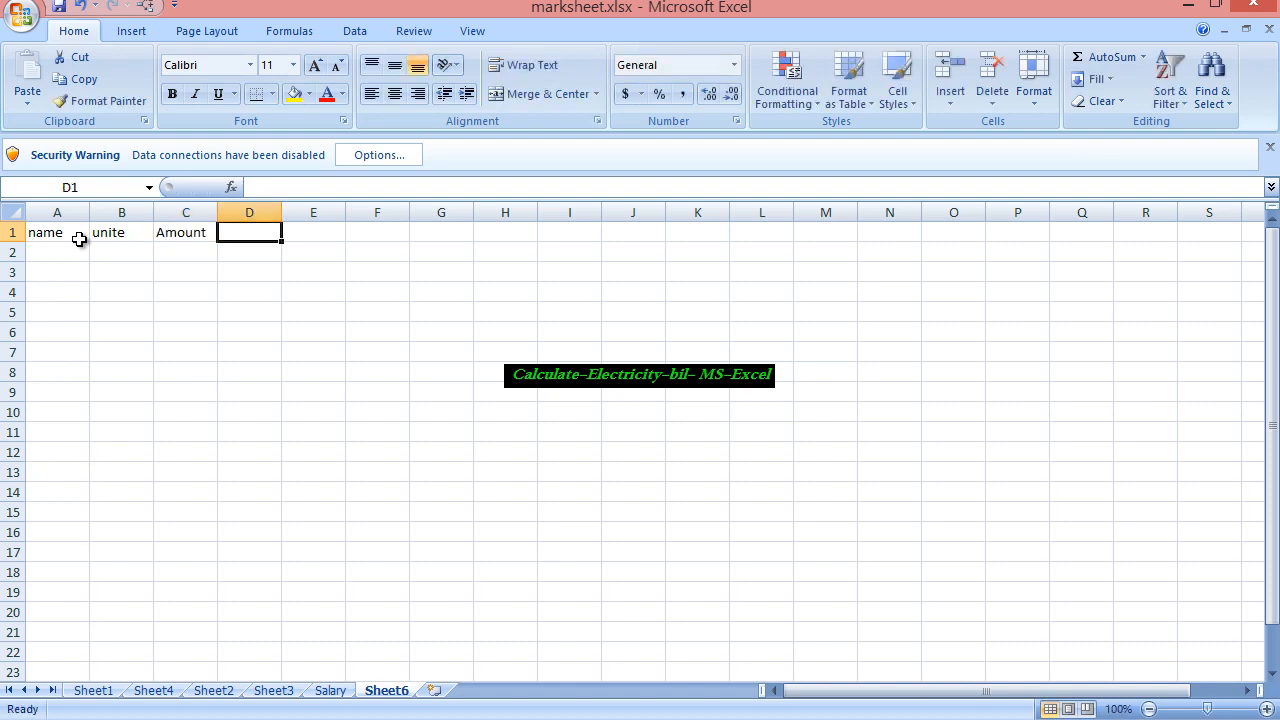
Fill the name column with a, b, c, d and e in cells A2 to A6.
key(Left)
key(Left)
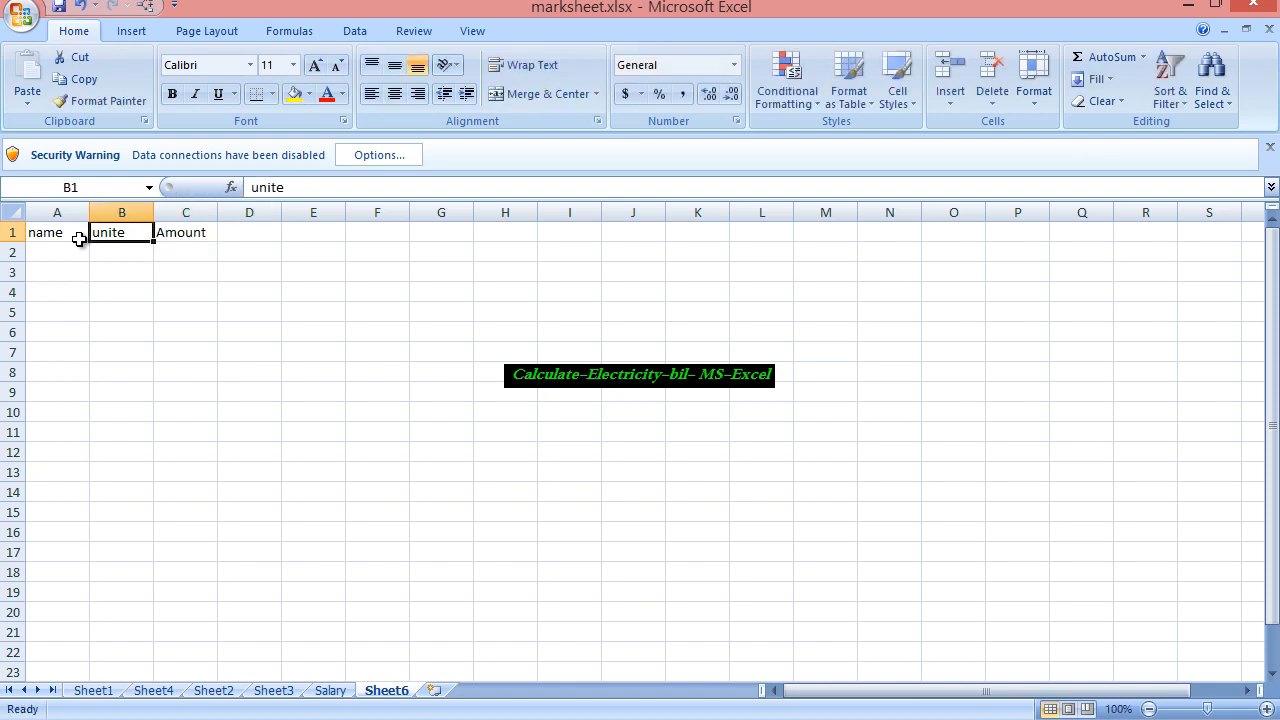
click(79, 239)
key(Down)
text(a)
key(Return)
text(b)
key(Return)
text(c)
key(Return)
text(d)
key(Return)
text(e)
key(Return)
Enter 160 as the unite value for a in cell B2.
key(Up)
key(Up)
key(Up)
key(Up)
key(Up)
key(Up)
key(Right)
key(Down)
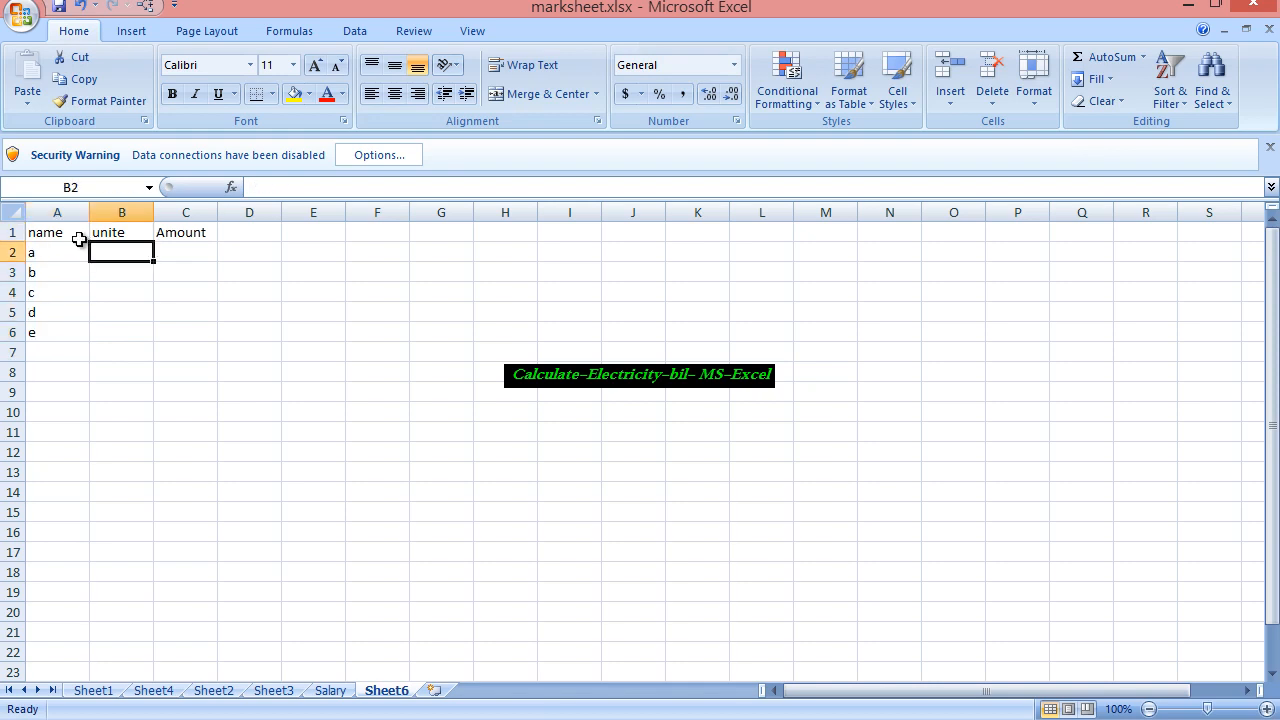
text(150)
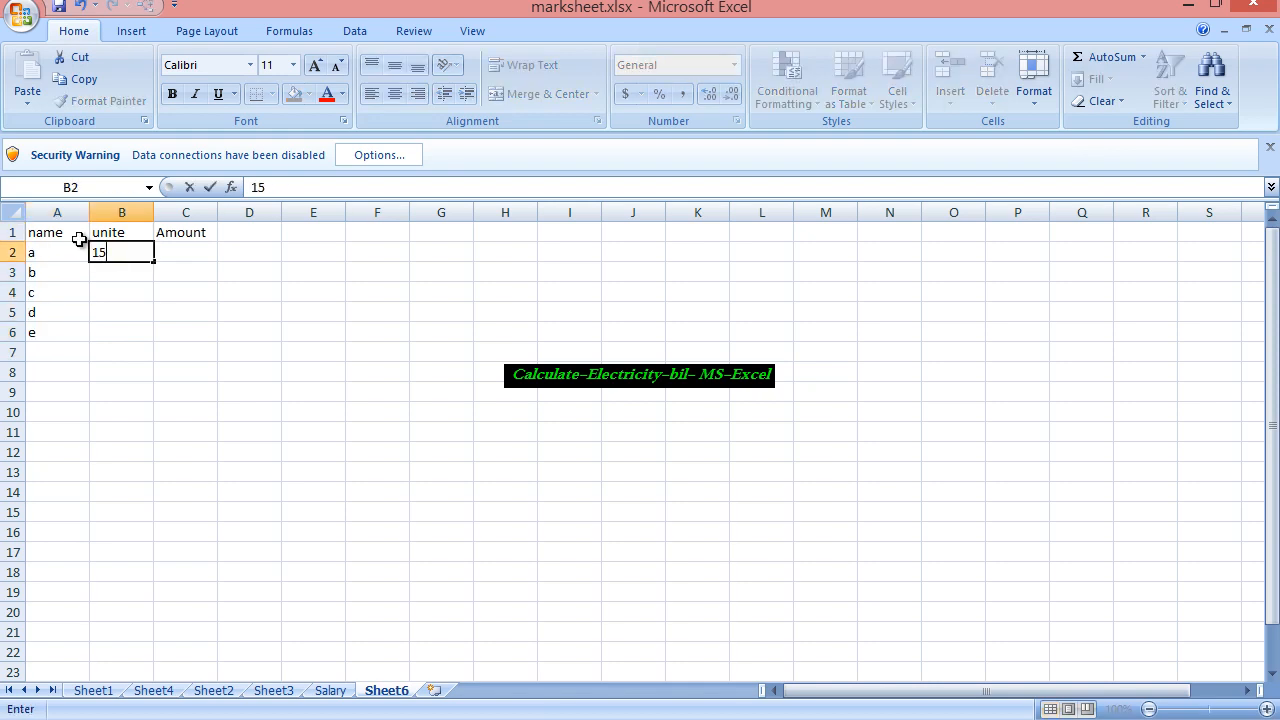
key(BackSpace)
key(BackSpace)
text(60)
key(Return)
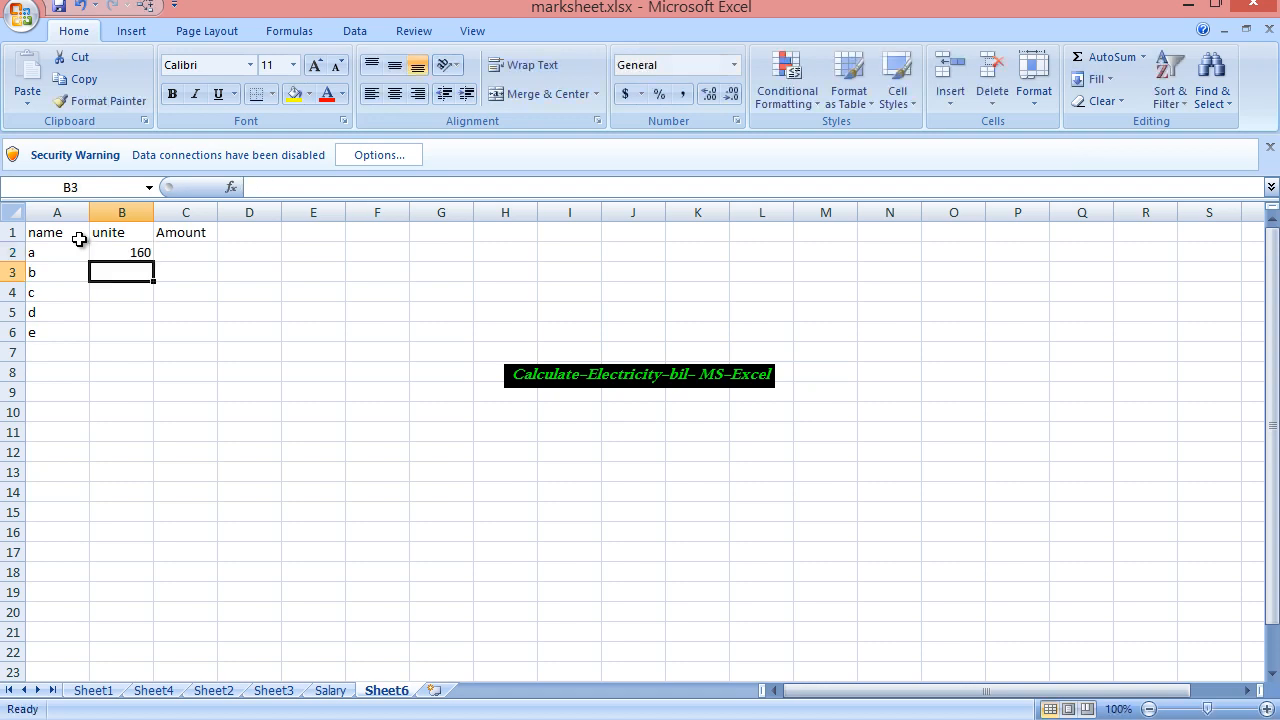
Enter the unite values 250, 300, 340 and 550 in cells B3 to B6.
text(250)
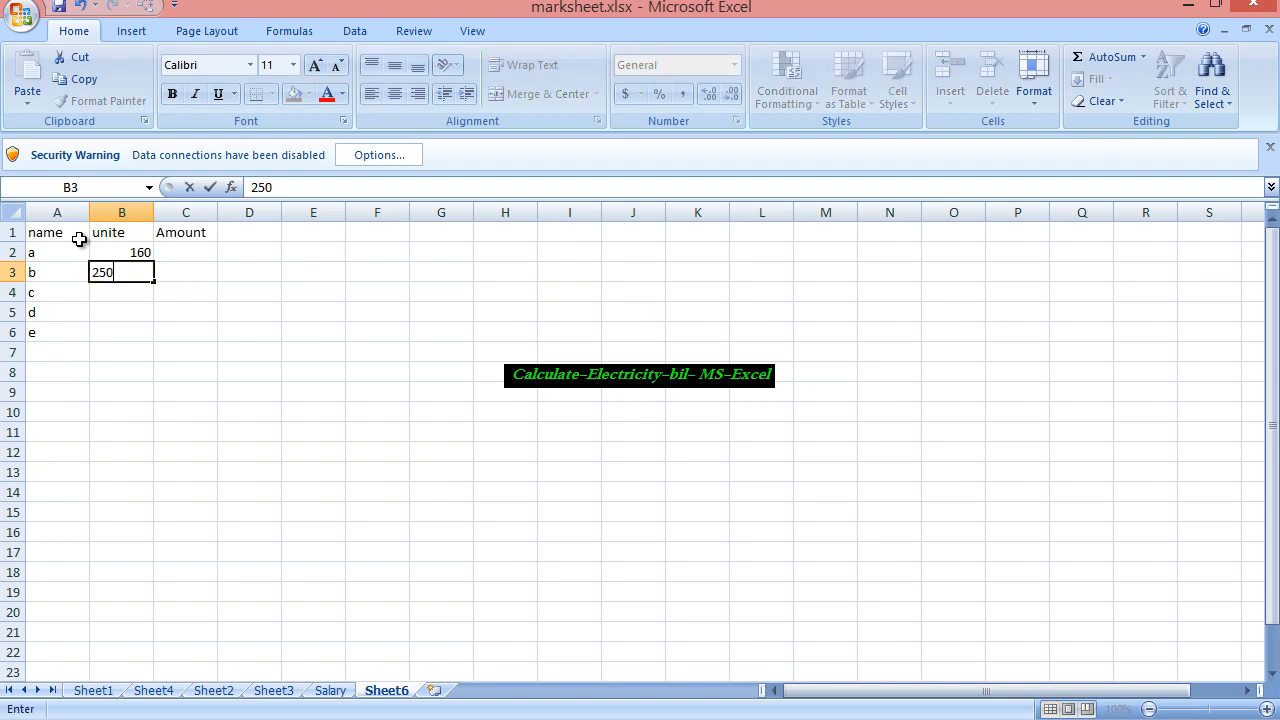
key(Return)
text(300)
key(Return)
text(340)
key(Return)
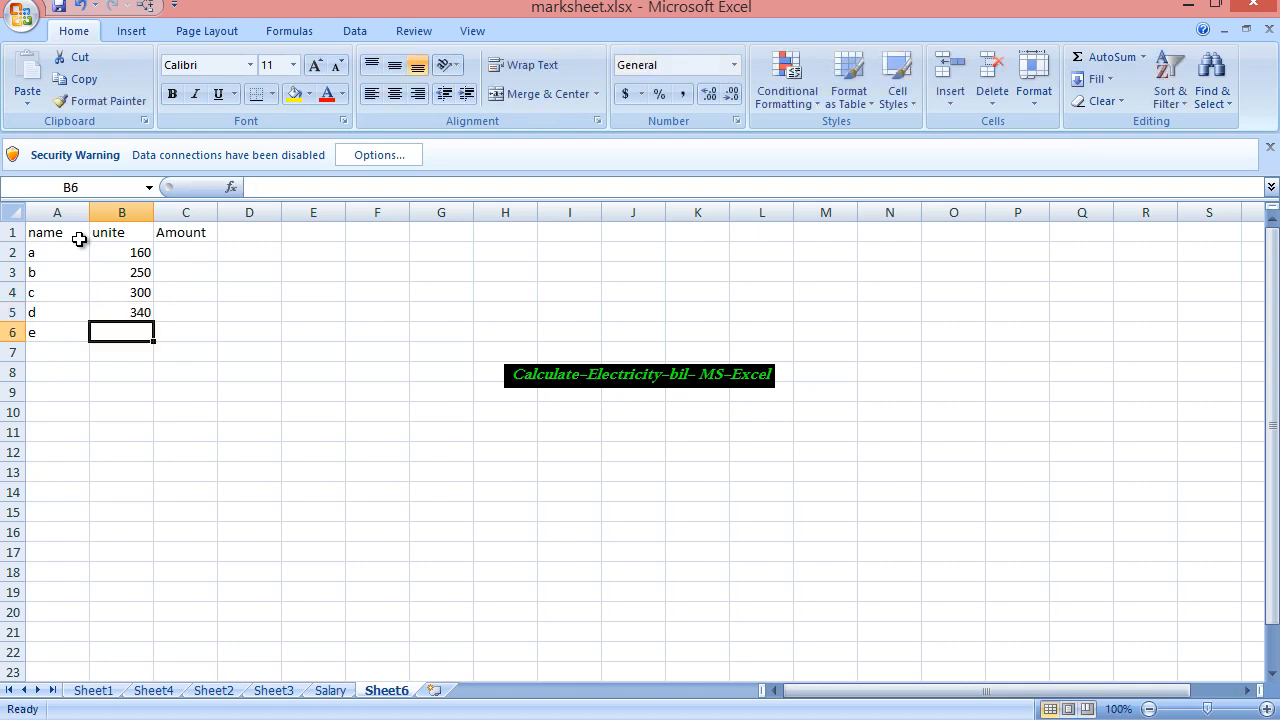
text(550)
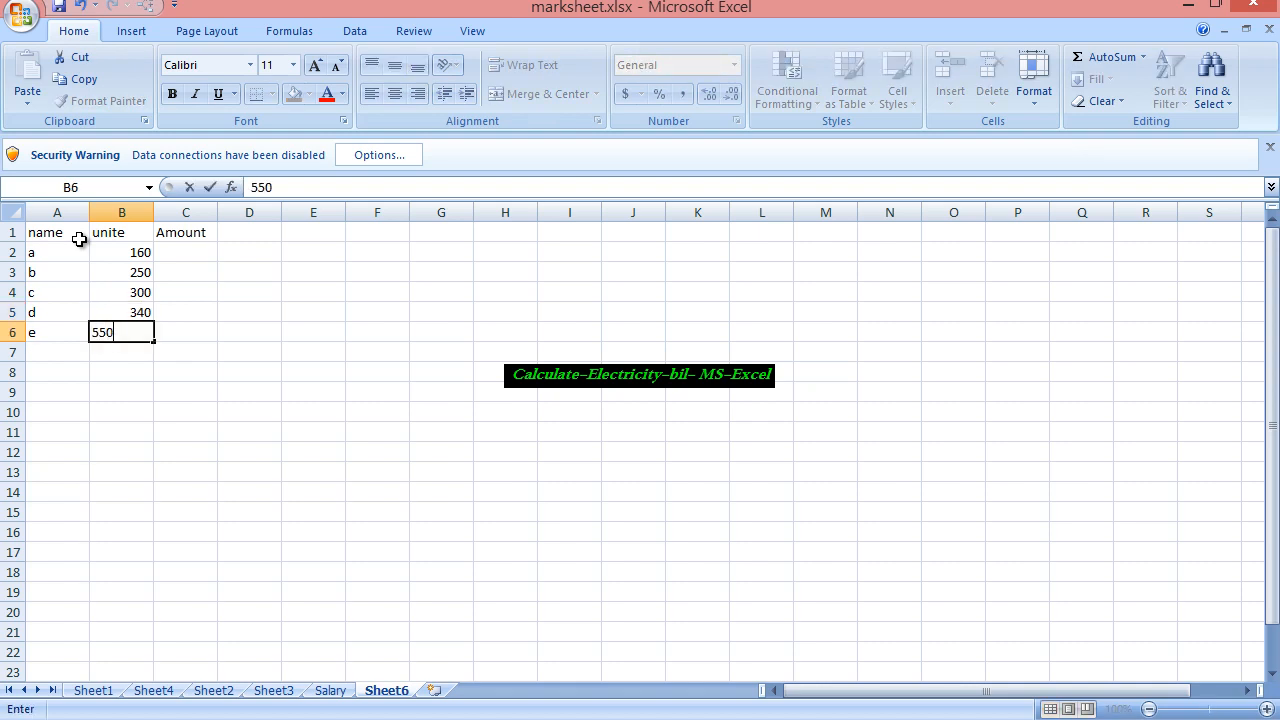
key(Return)
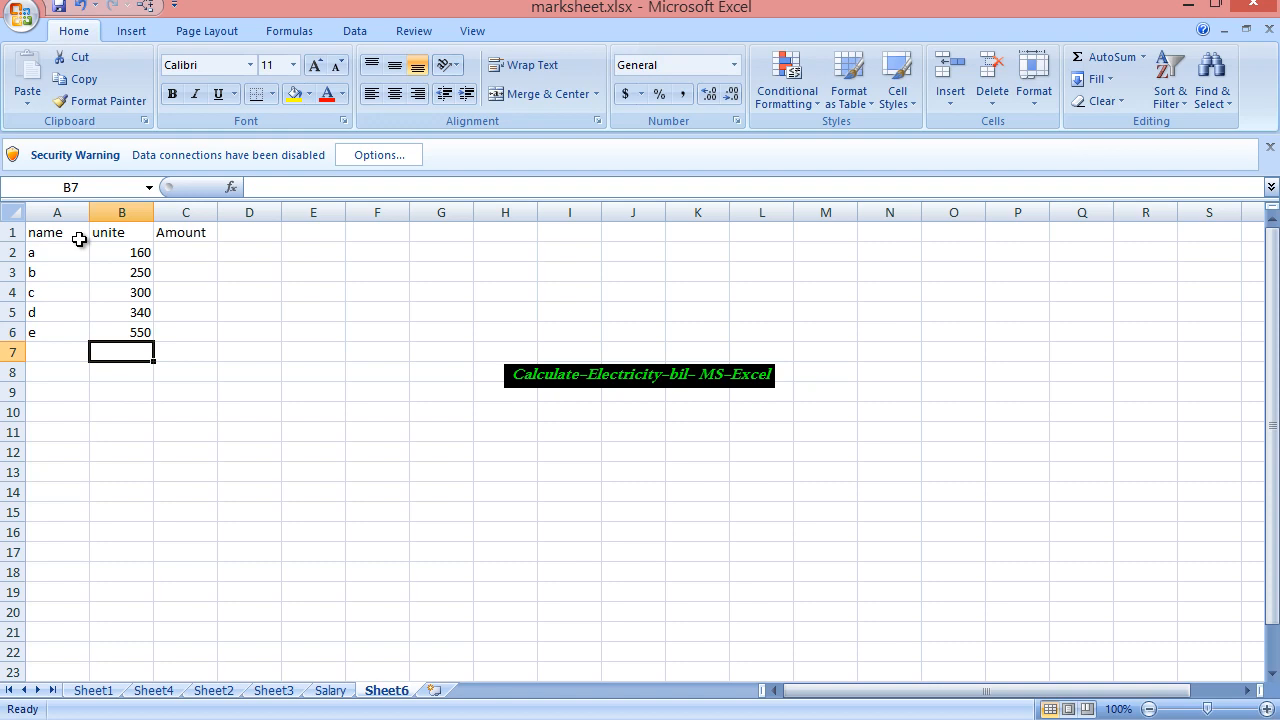
Extend the unite column with 800 in cell B7 and 100 in cell B8.
text(800)
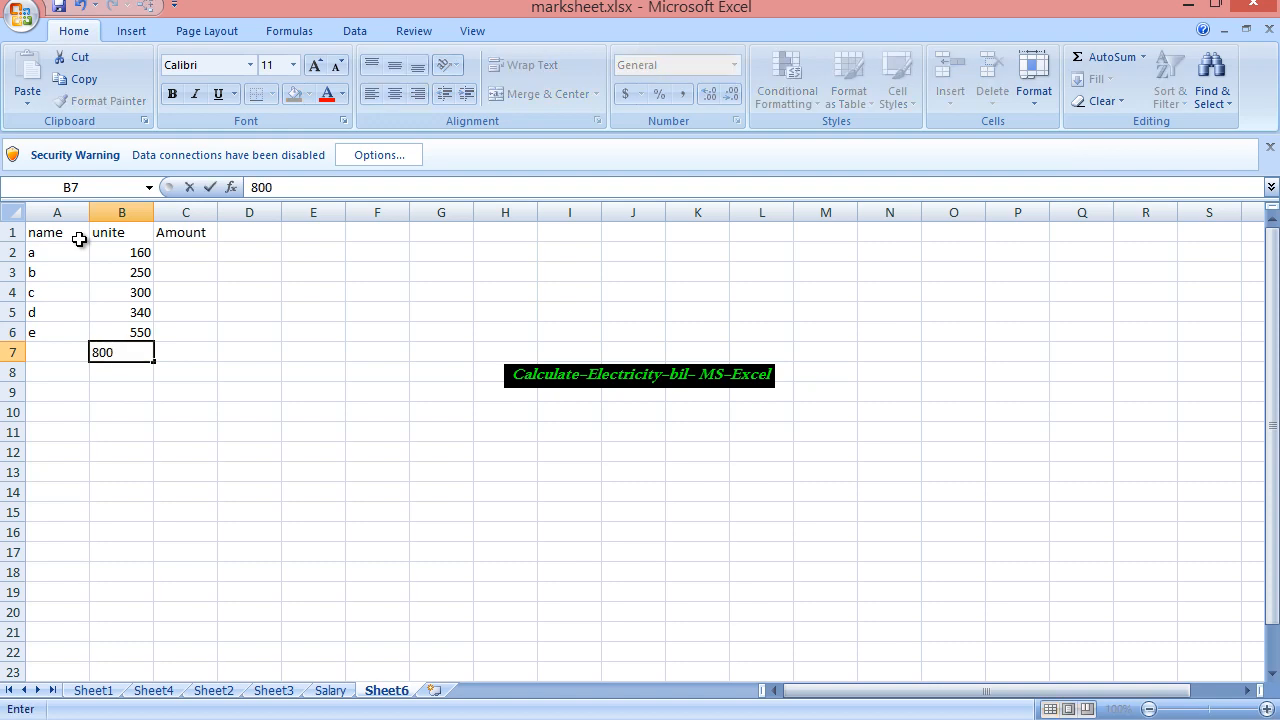
key(Return)
key(Up)
key(Up)
key(Up)
key(Up)
key(Up)
key(Down)
key(Down)
key(Down)
key(Down)
key(Down)
text(100)
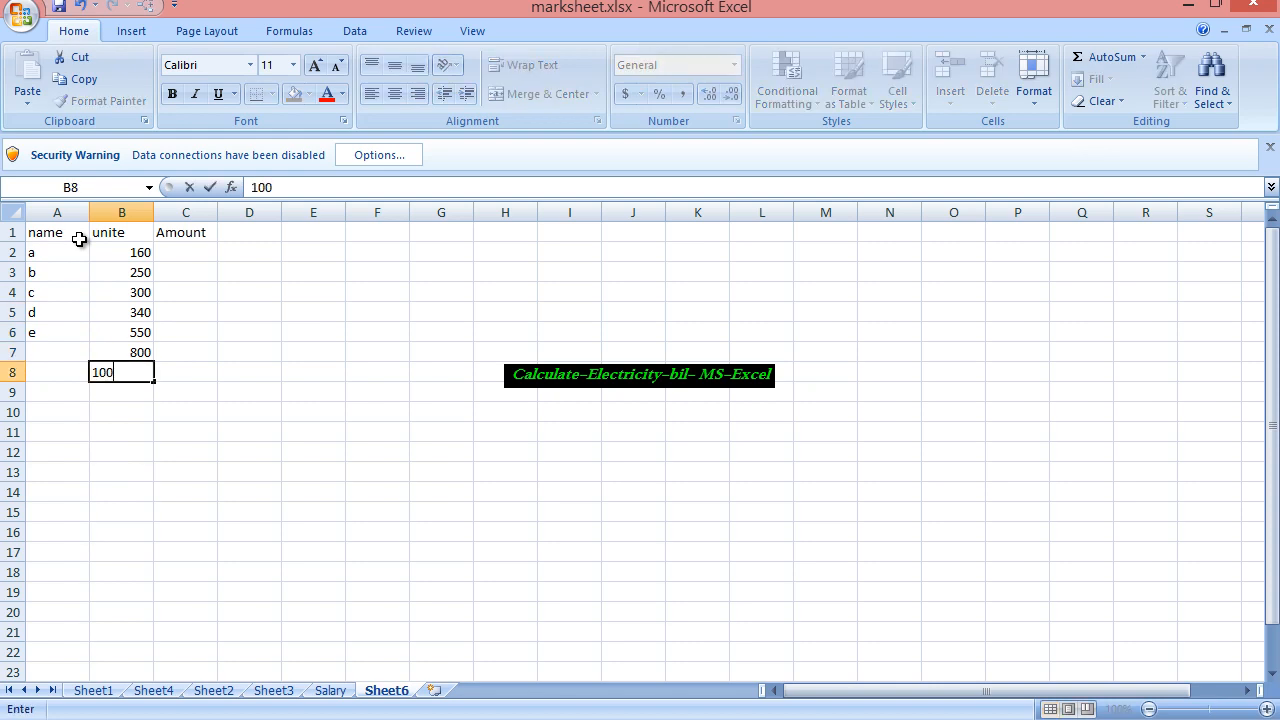
key(Tab)
Begin an IF formula in C2 that returns 200 when b2<=150, leaving it open for the value-if-false argument.
key(Up)
key(Up)
key(Up)
key(Up)
key(Up)
key(Up)
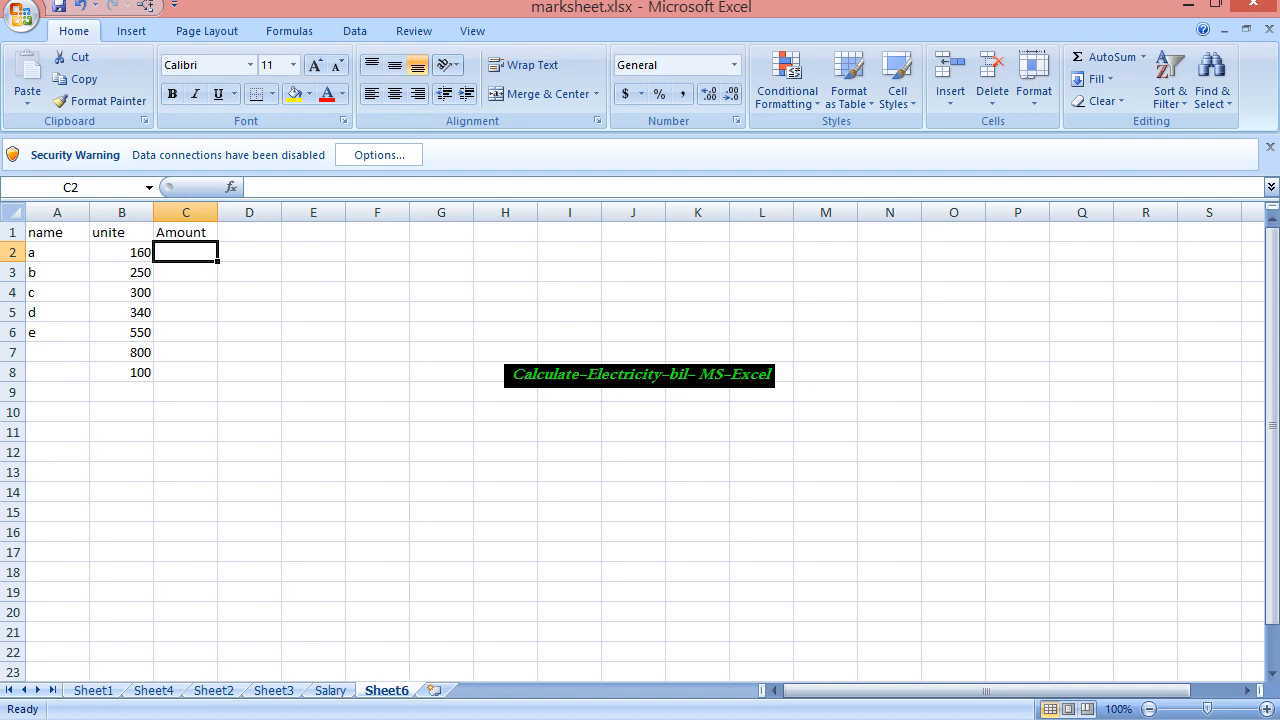
text(=if()
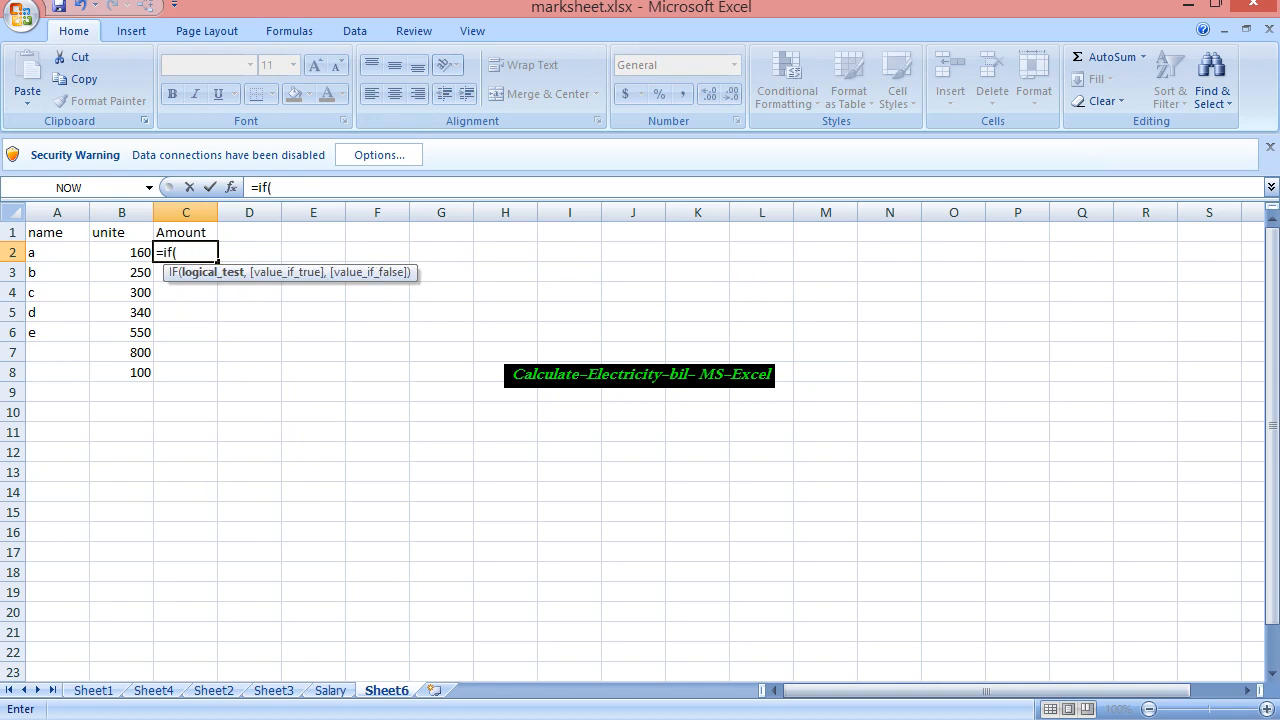
text(b2<=150)
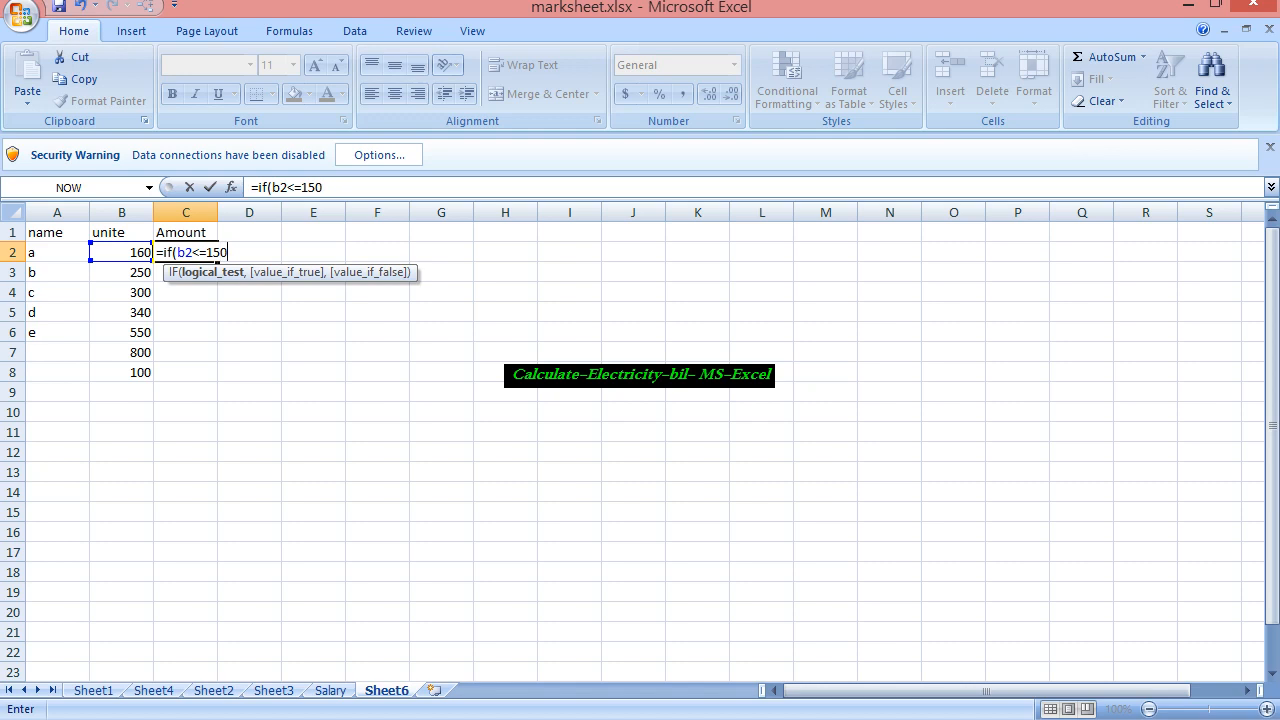
text(,)
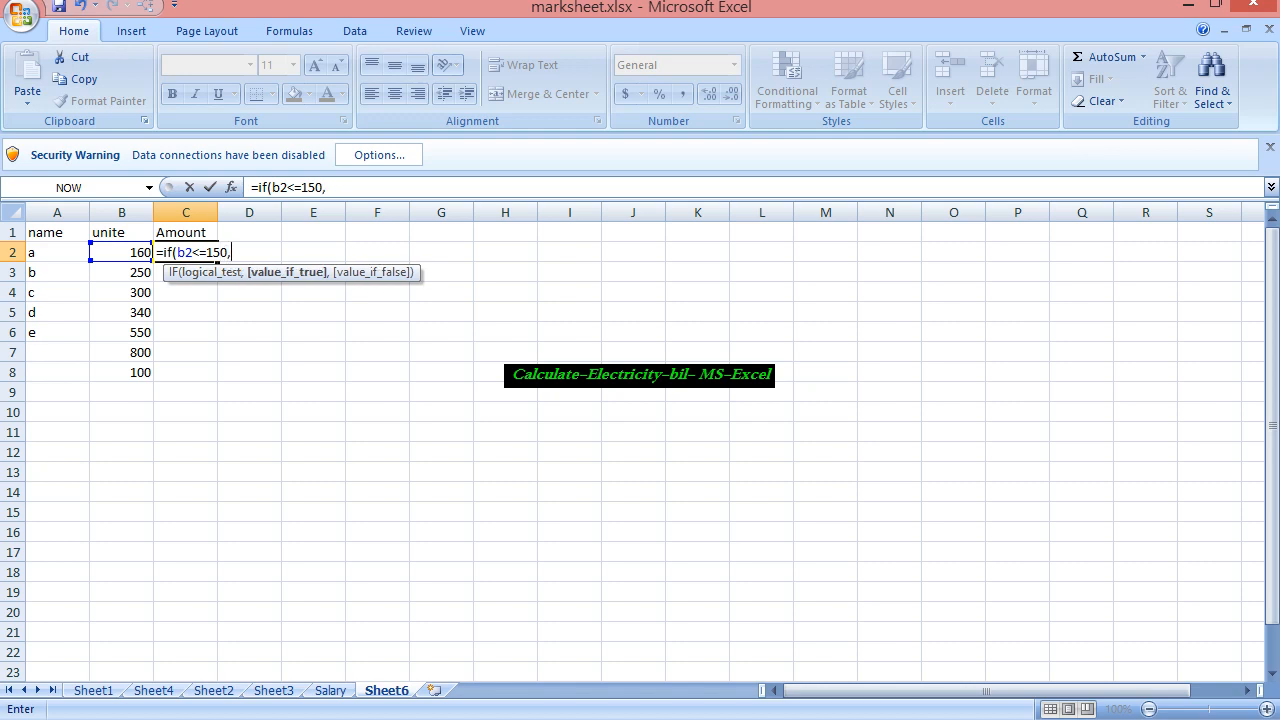
text(200,)
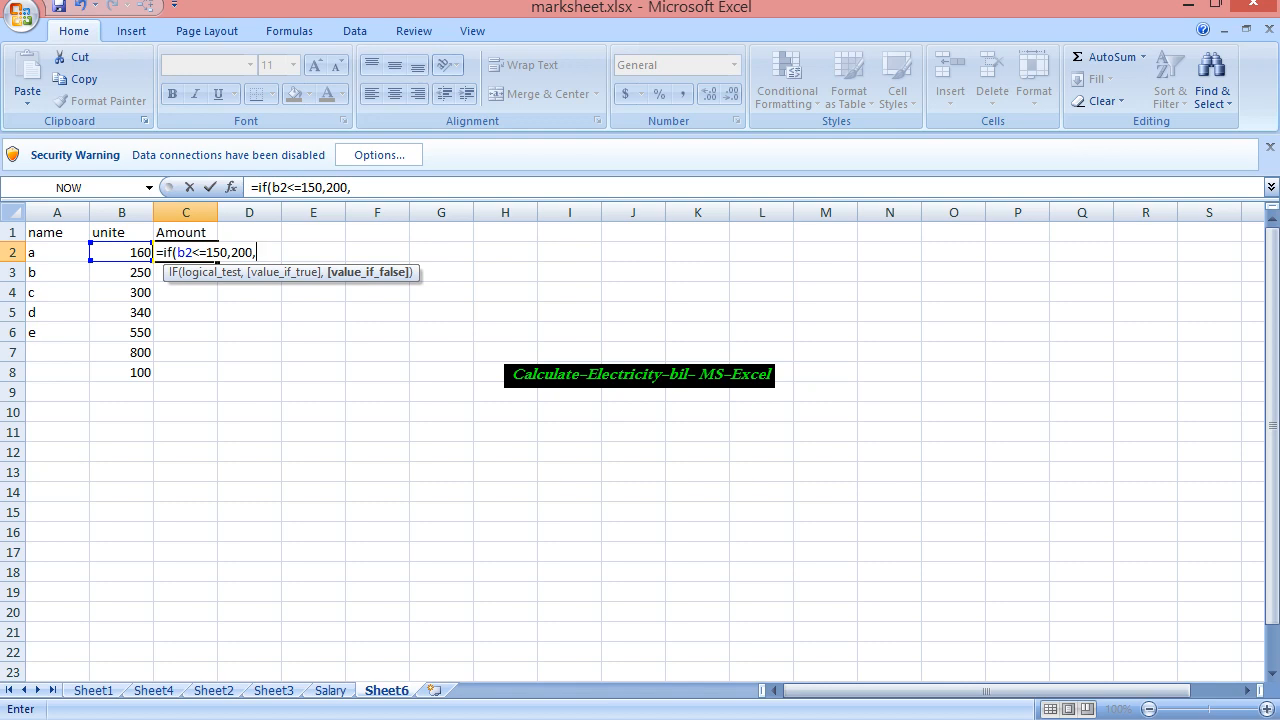
Nest a second IF in the C2 formula that returns (b2-150)*3+200 when b2<=350.
text(if)
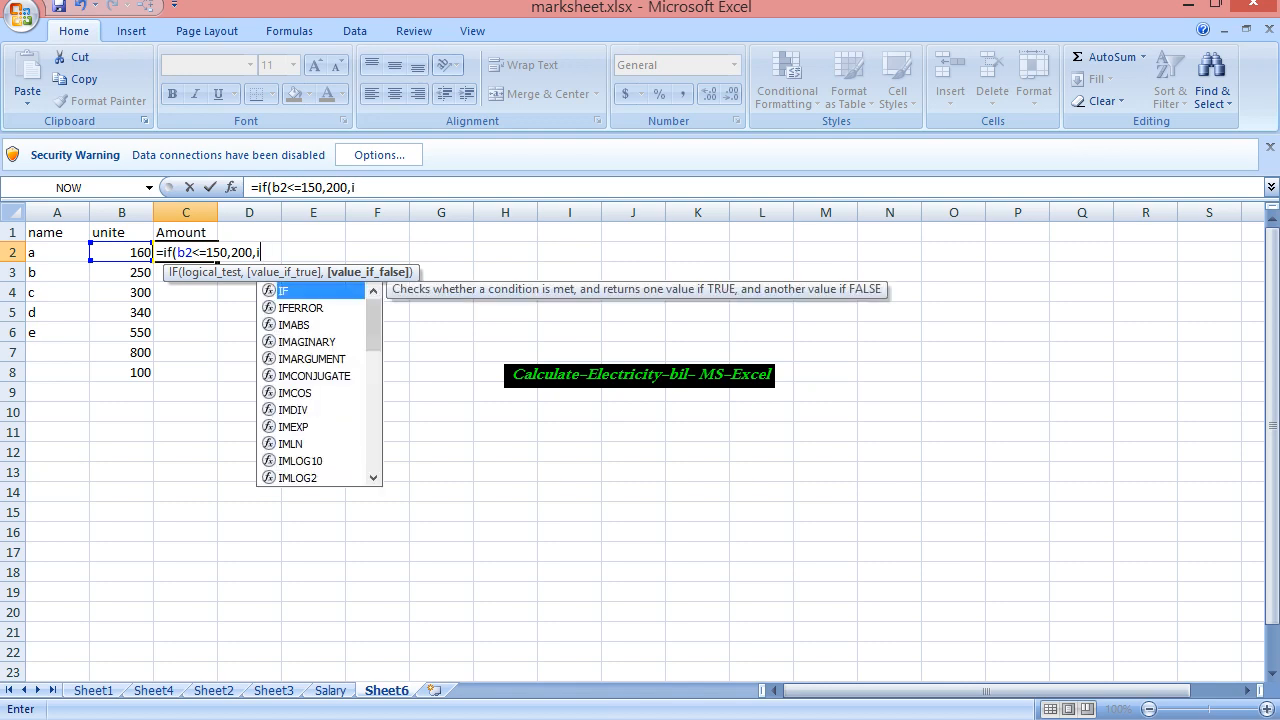
text(()
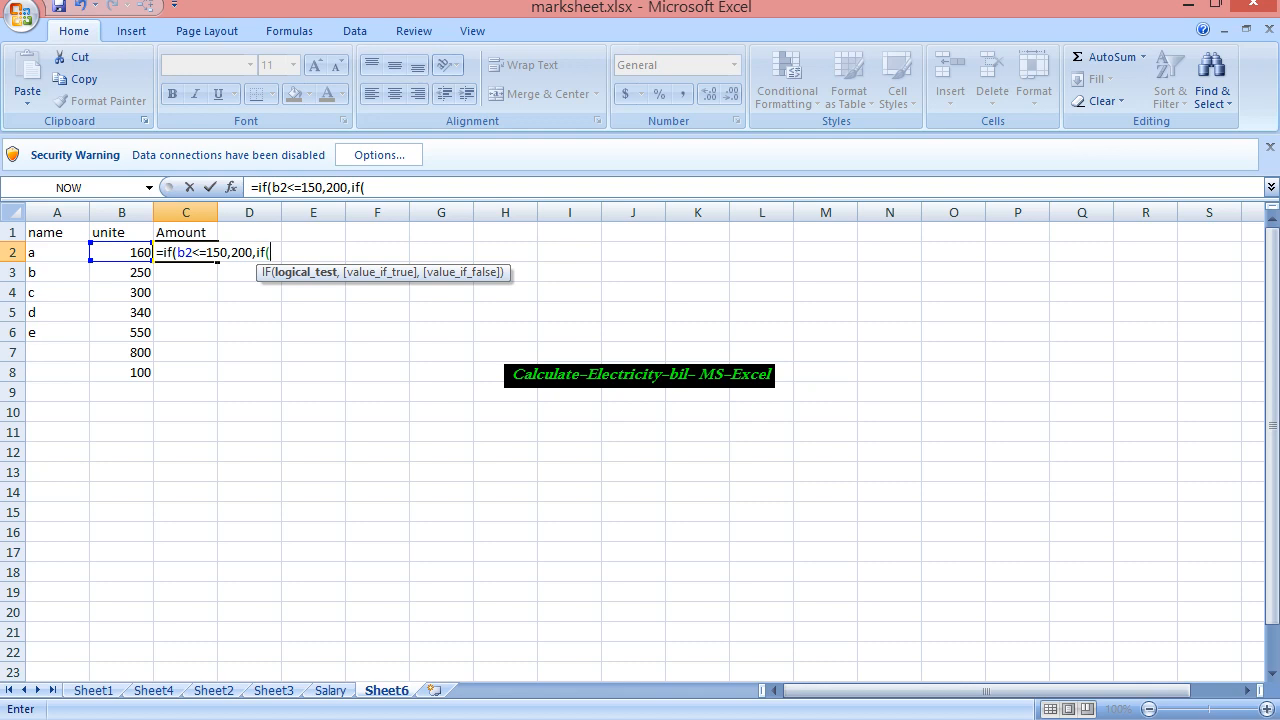
text(b2<=350,(b2)
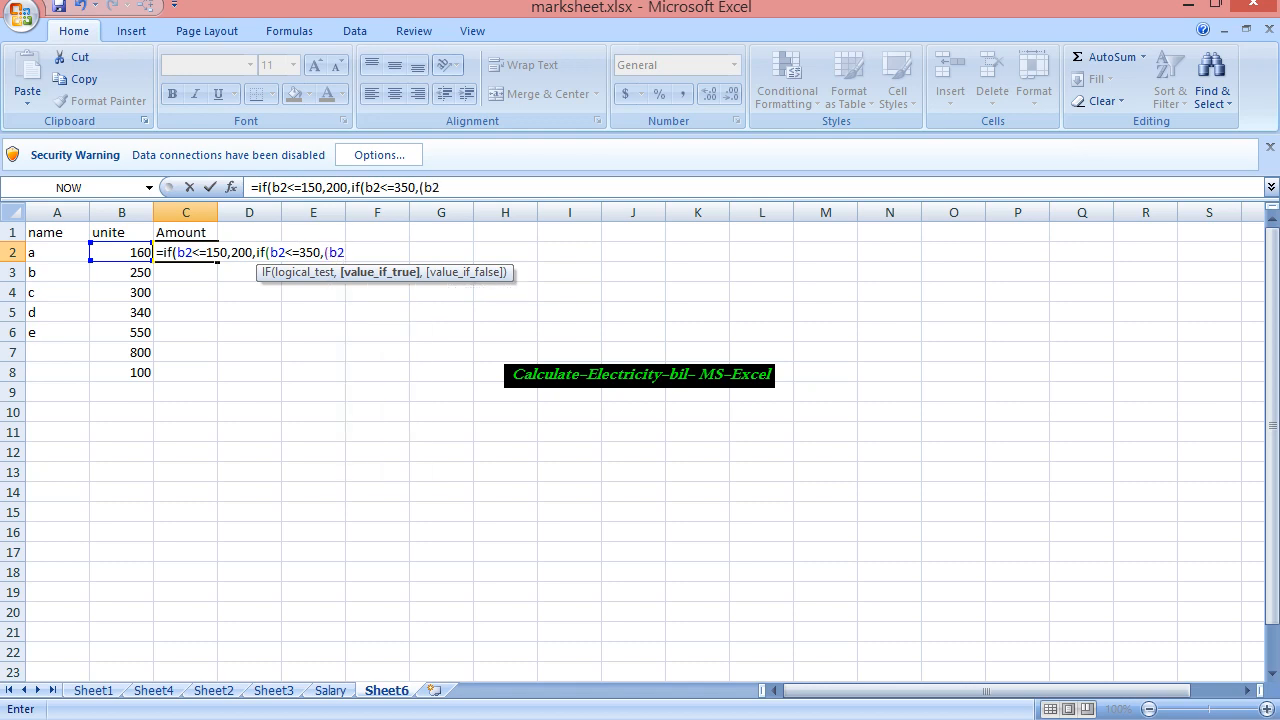
text(-15))
key(BackSpace)
text(0)*)
text(3+200)
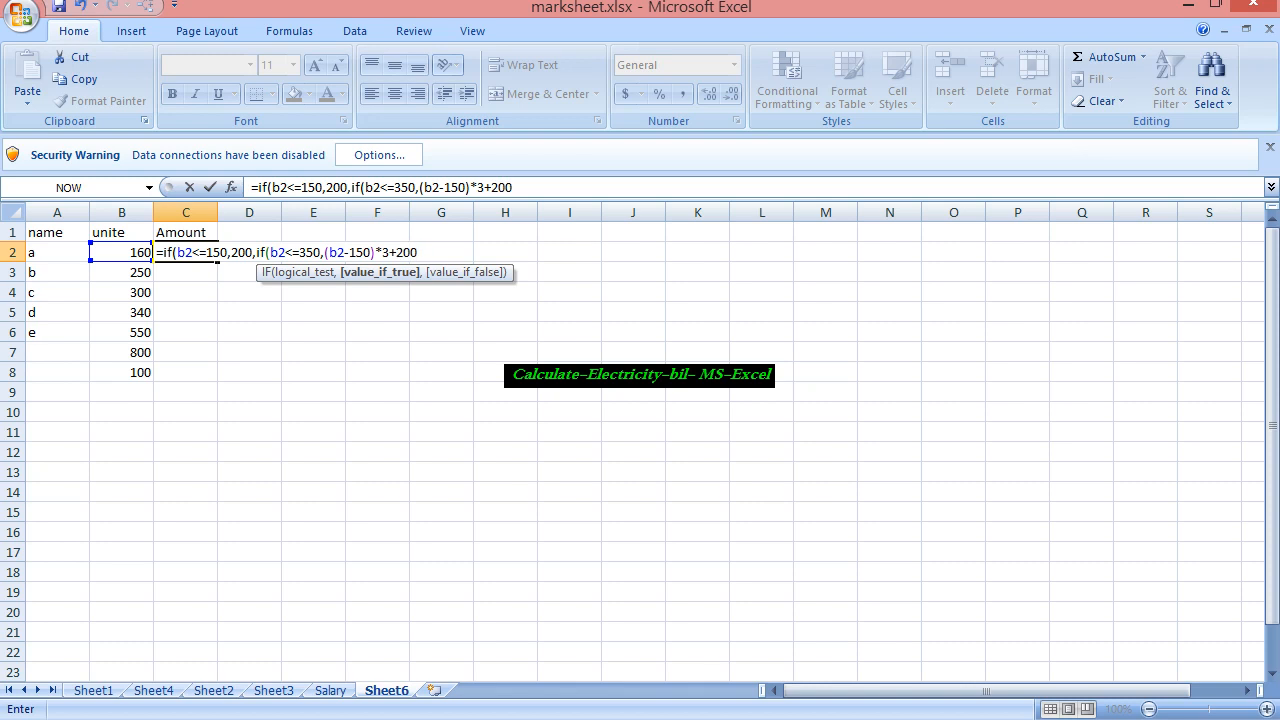
text(,)
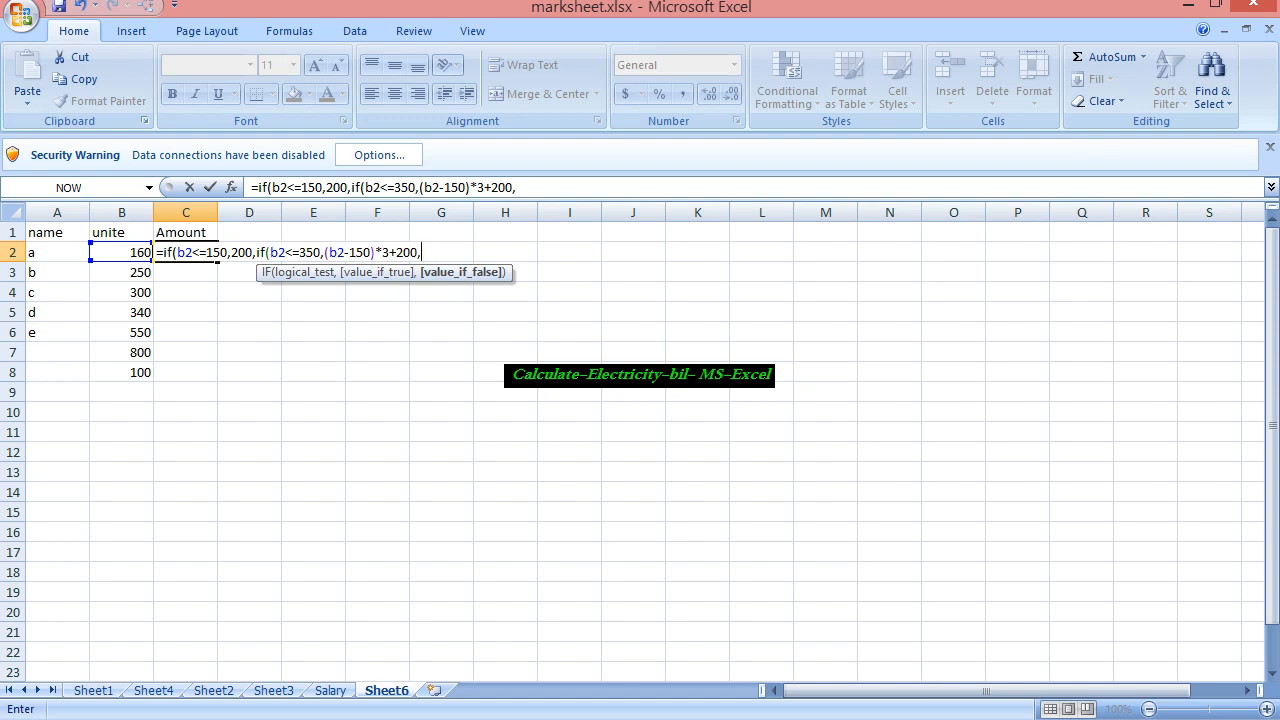
Nest a third IF in the C2 formula that returns (b2-350)*8+200+600 when b2<=650.
key(F2)
key(Left)
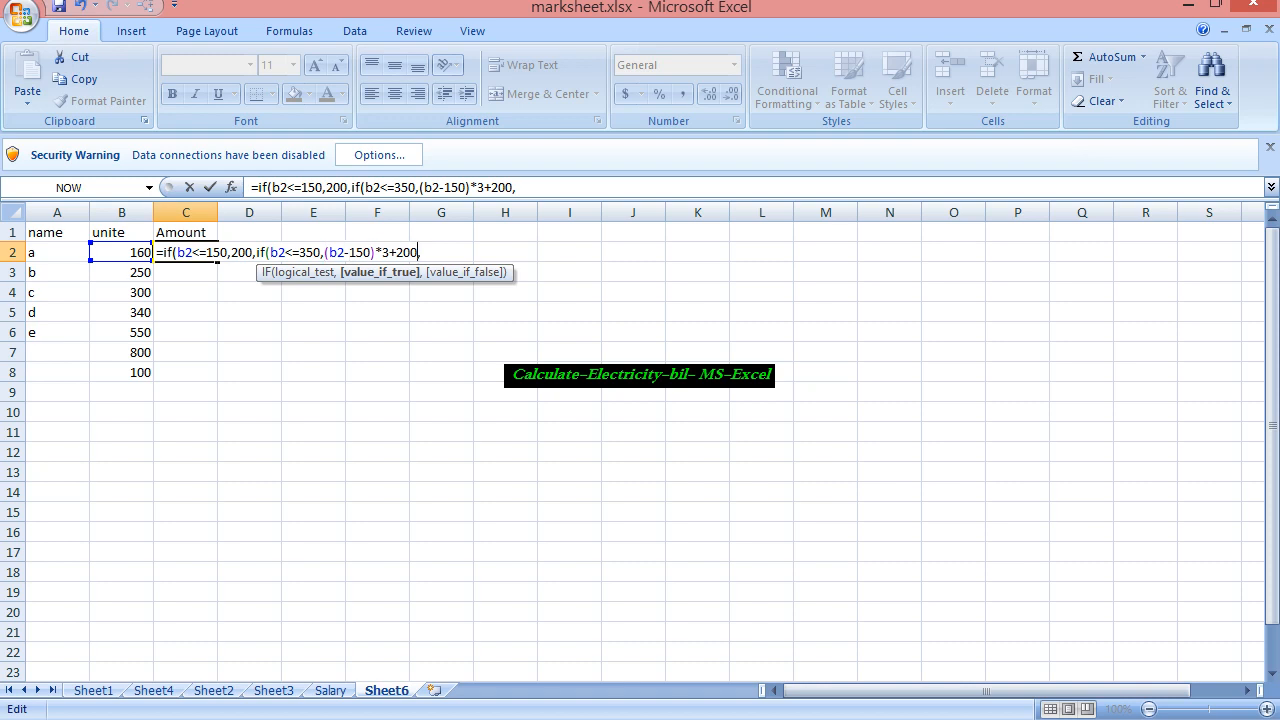
key(Right)
text(if(b)
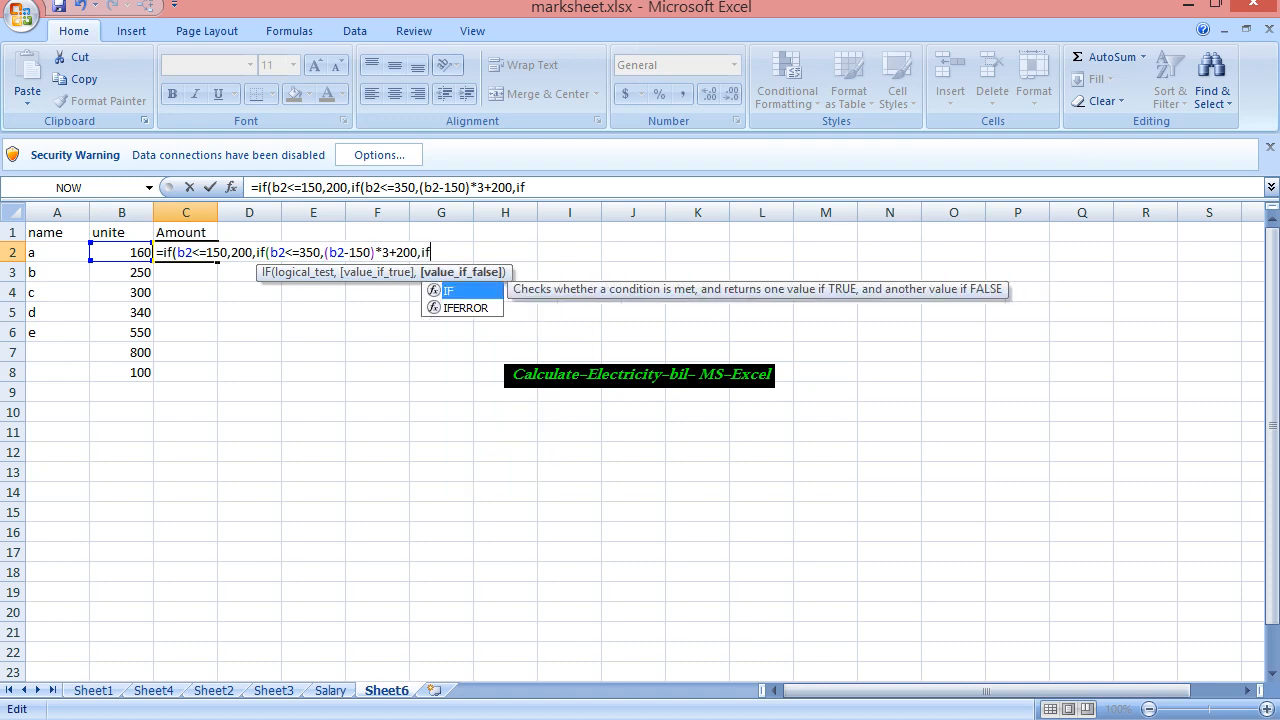
text(2>)
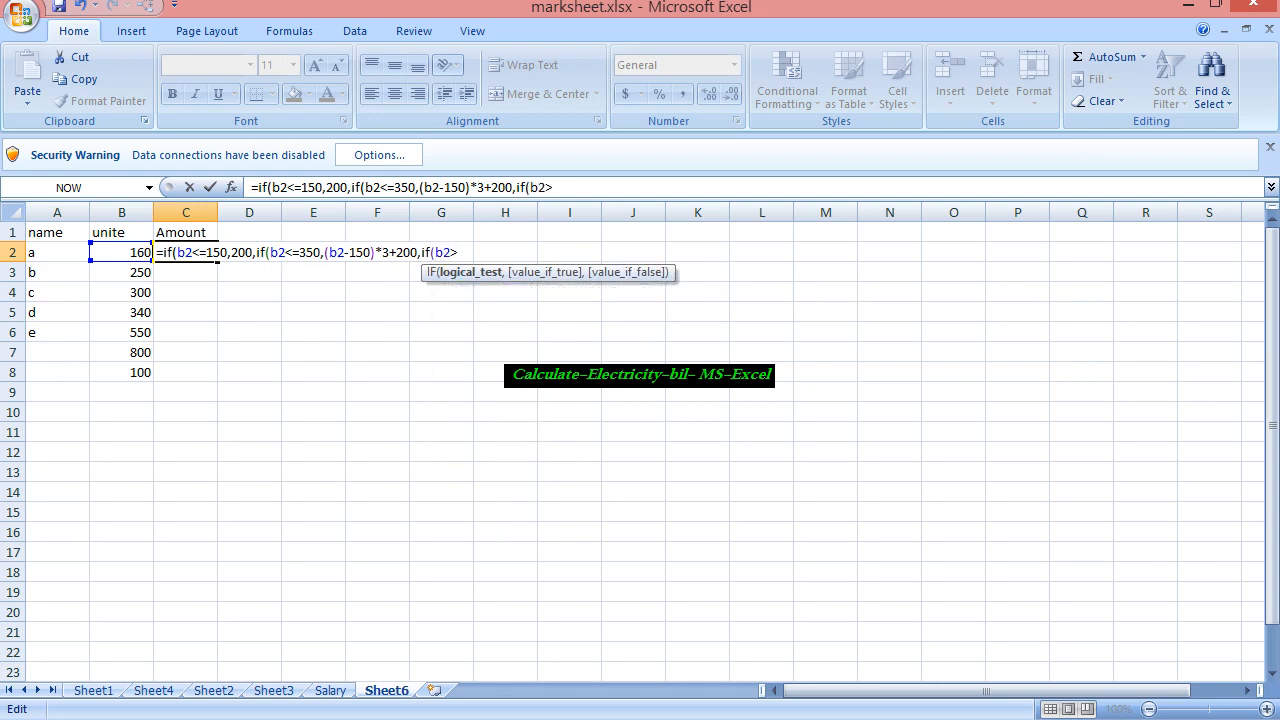
key(BackSpace)
text(<=)
text(650,(b2-)
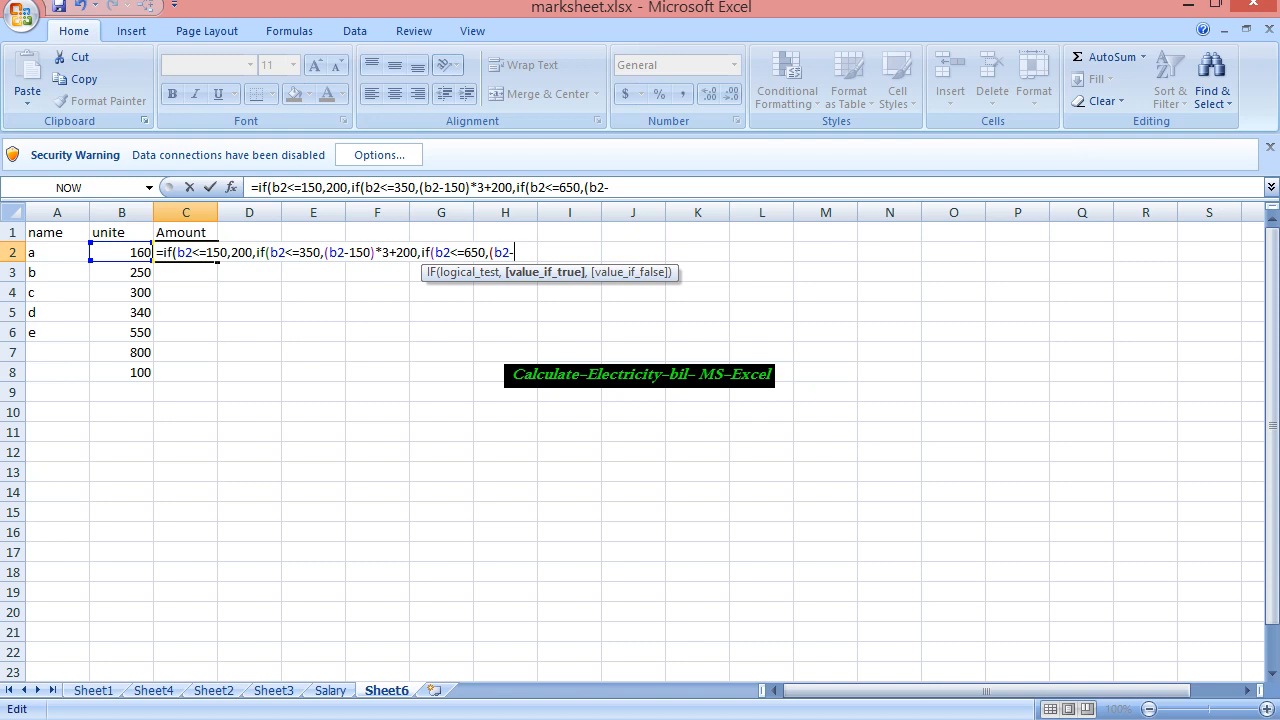
text(350)*8+200)
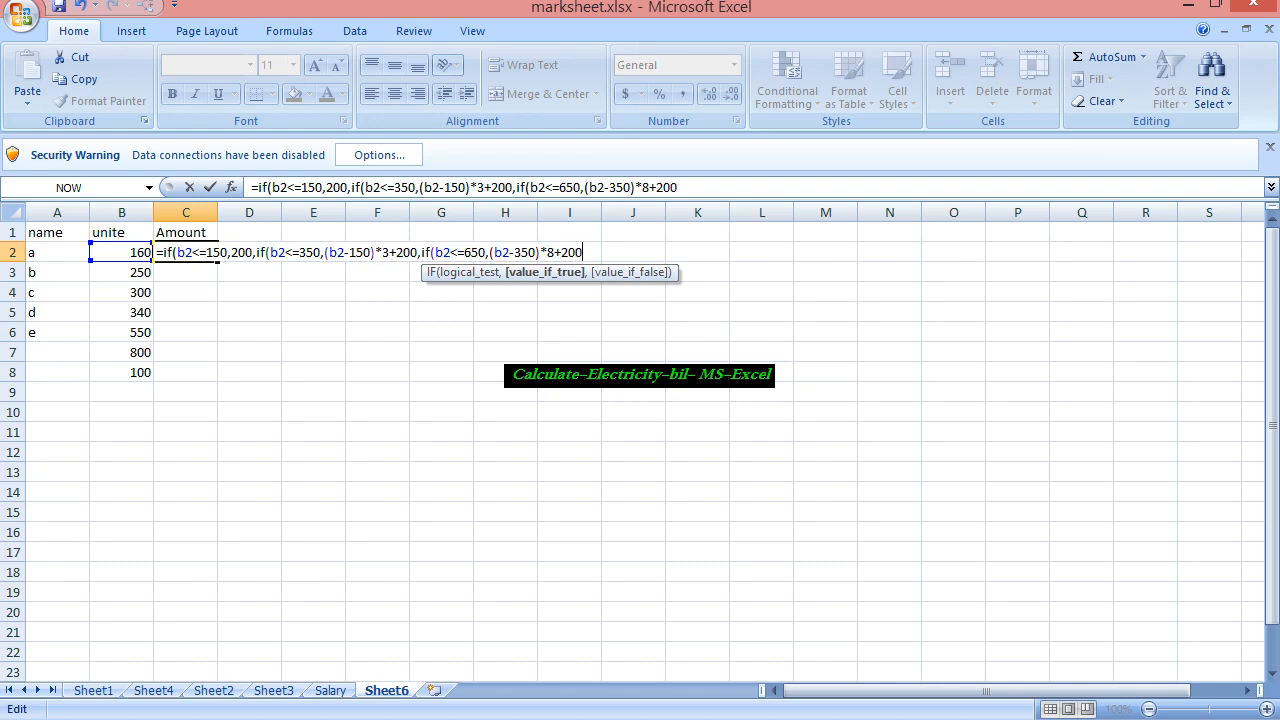
text(+)
drag(287, 251, 330, 252)
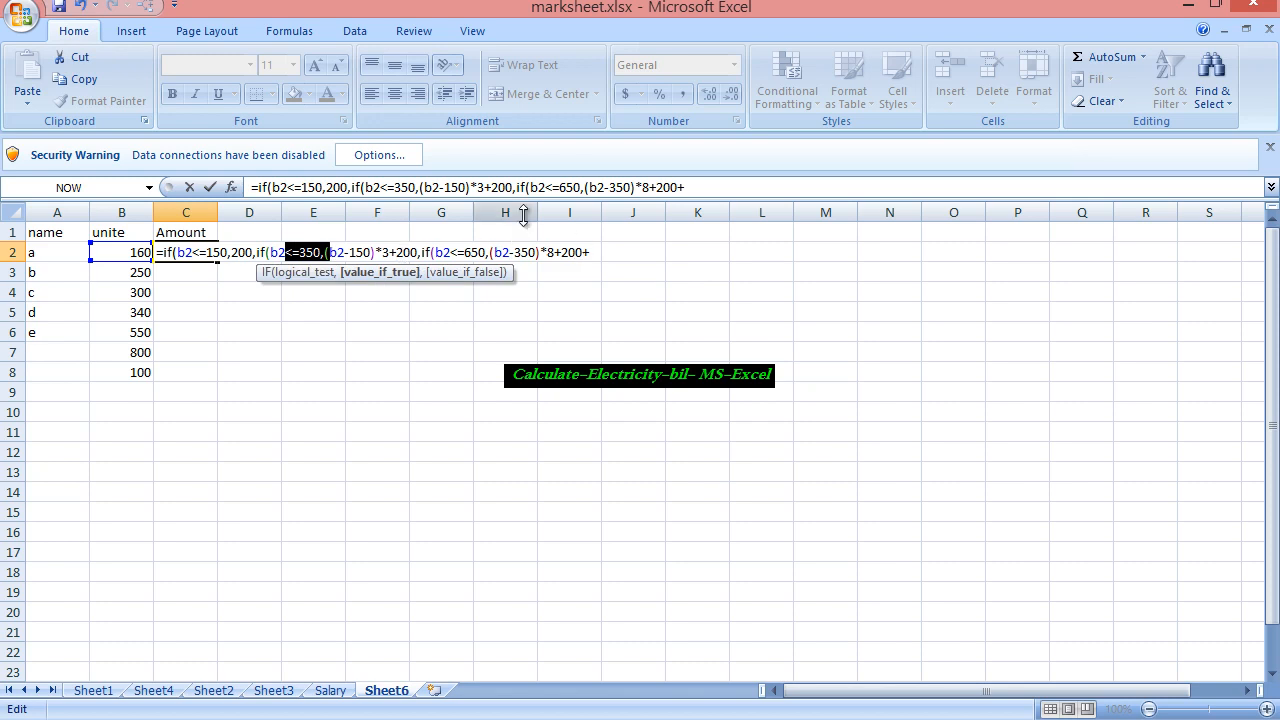
click(703, 183)
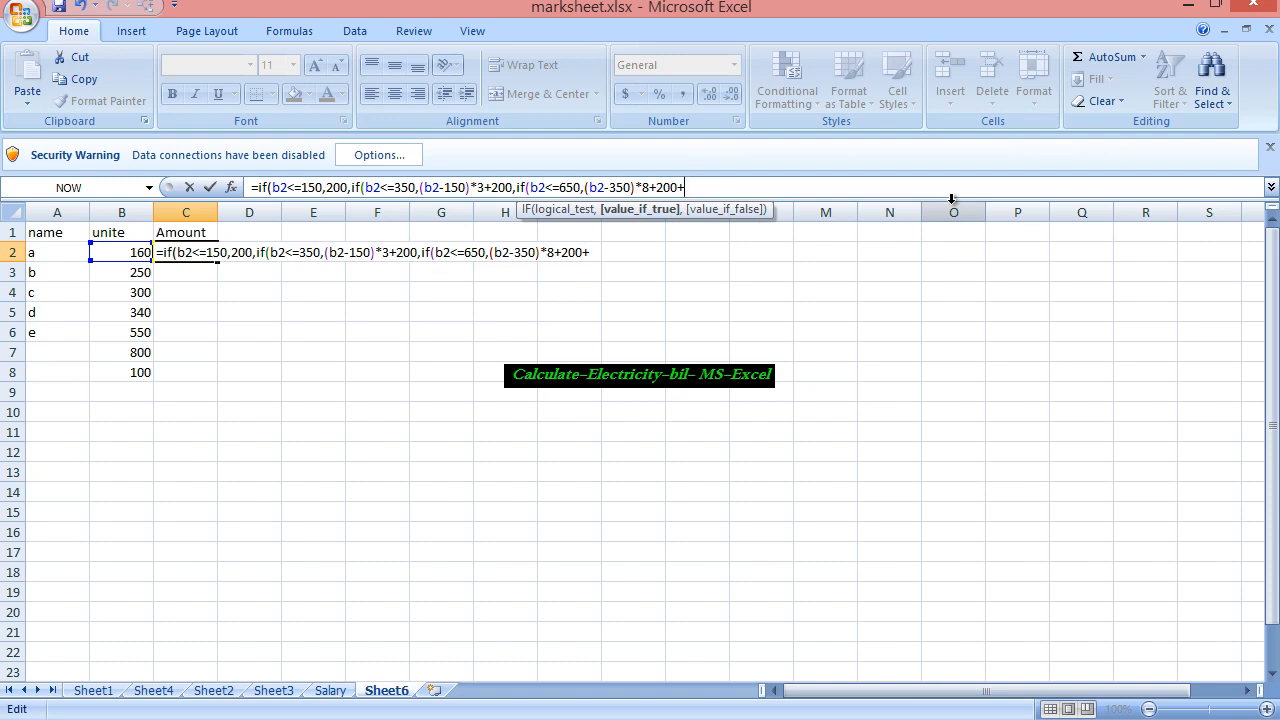
text(600,)
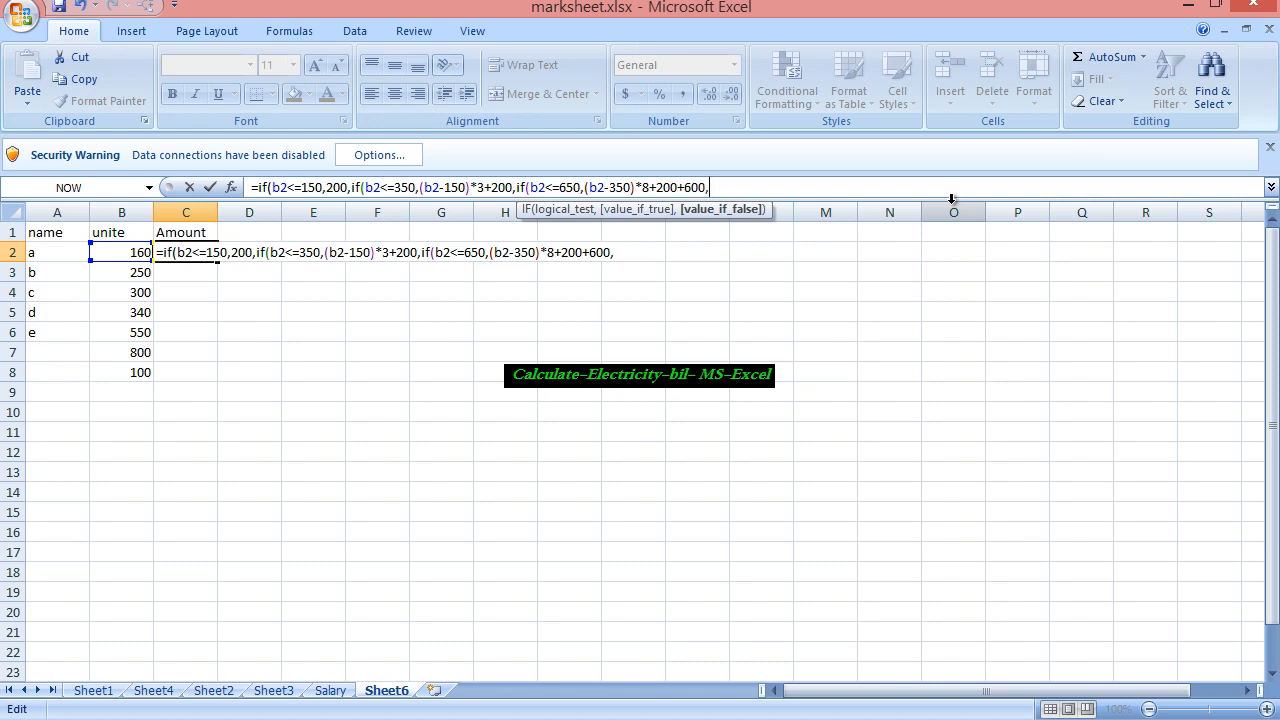
Complete the C2 formula with (b2-650)*20+200+600+2400 as the final value-if-false, close all three IFs and enter it.
text((b)
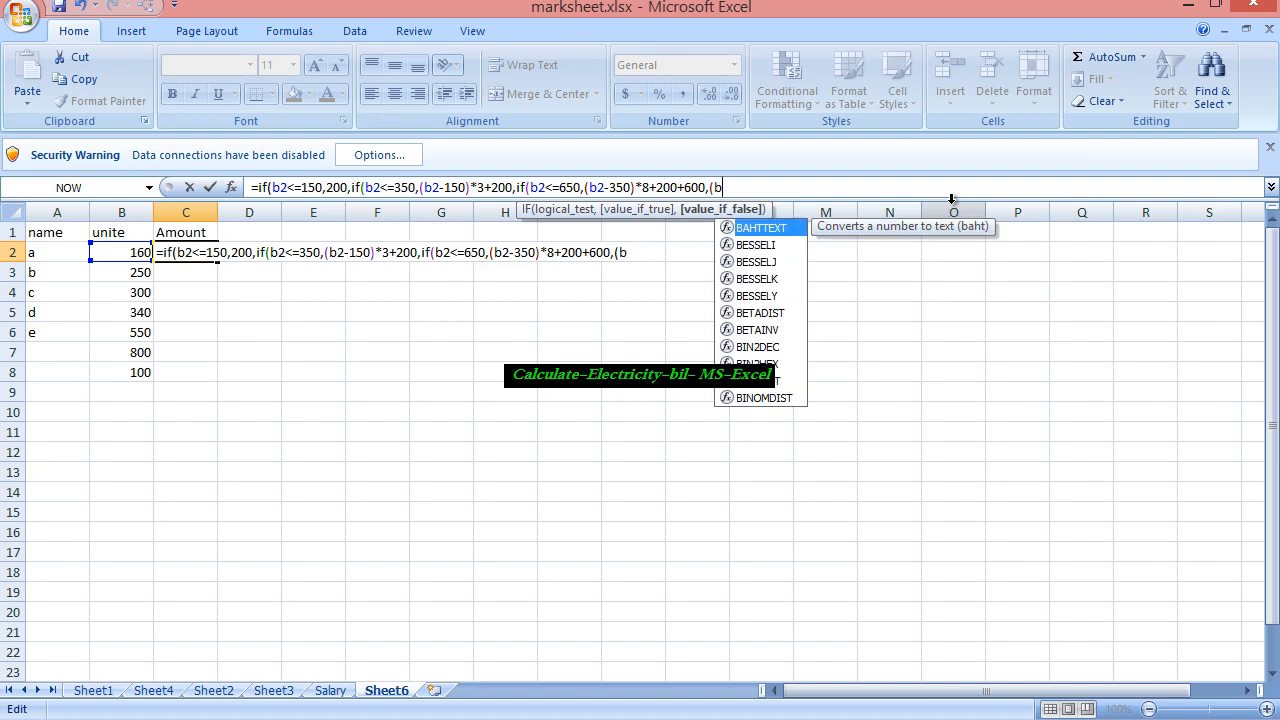
text(2-650)
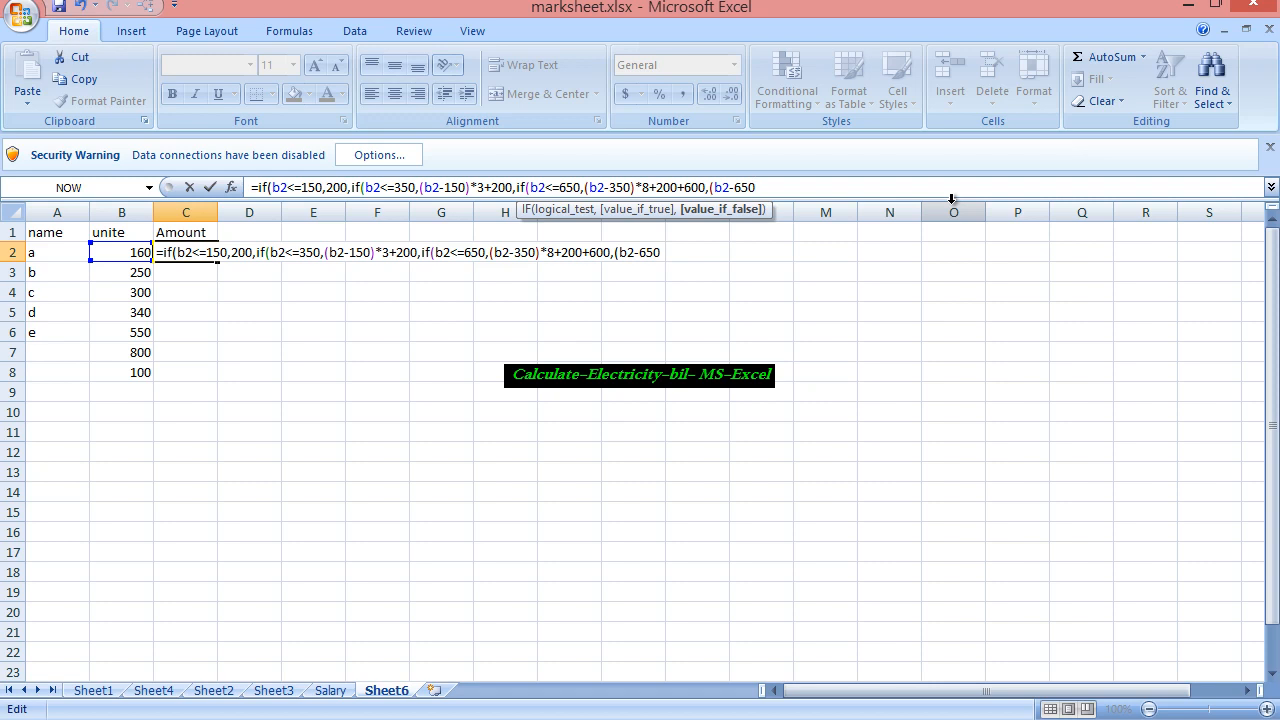
text()*20+200+)
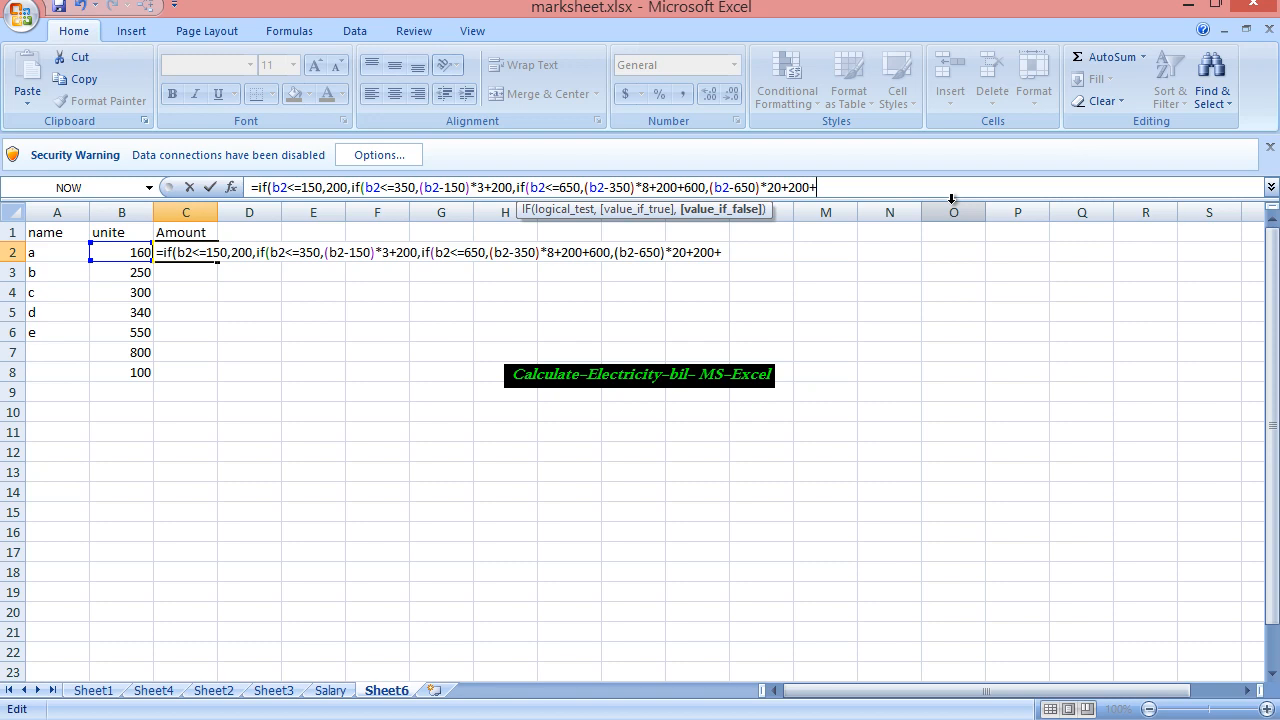
text(600+2400)
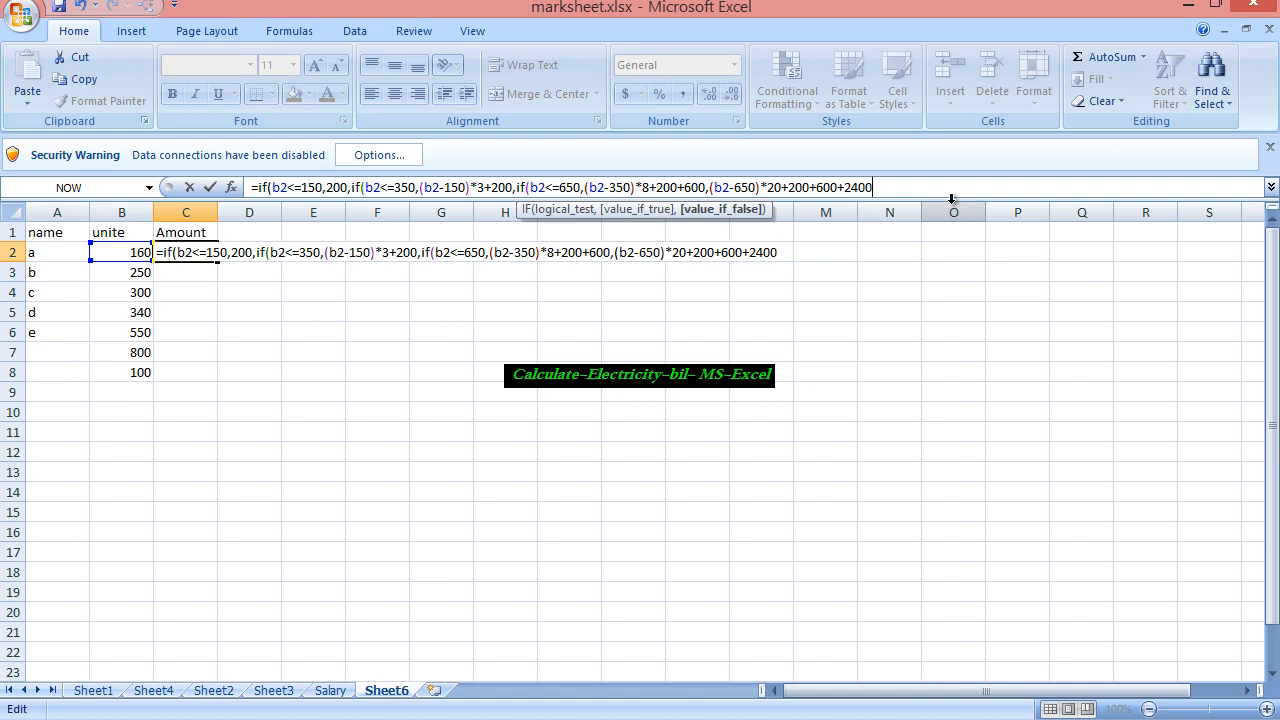
text())))
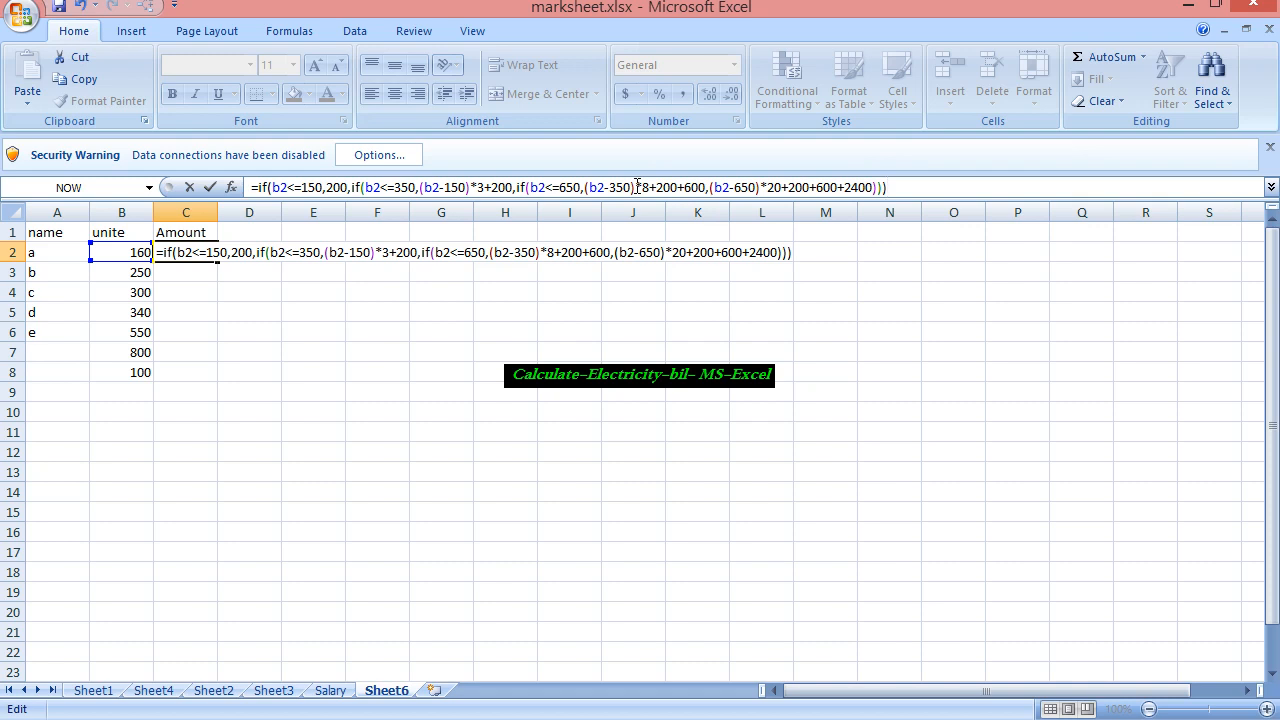
key(Return)
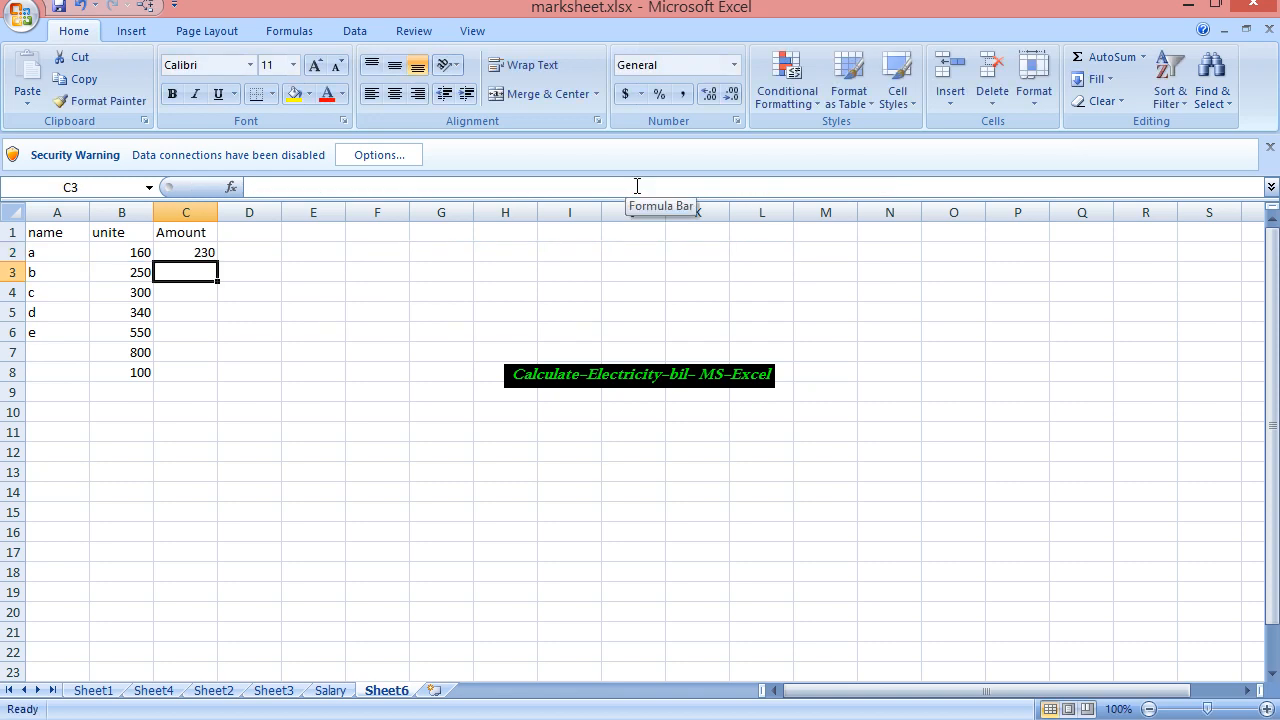
Enter the check calculation =160-150 in cell E2 to work out the units above the first tier.
key(Up)
key(Right)
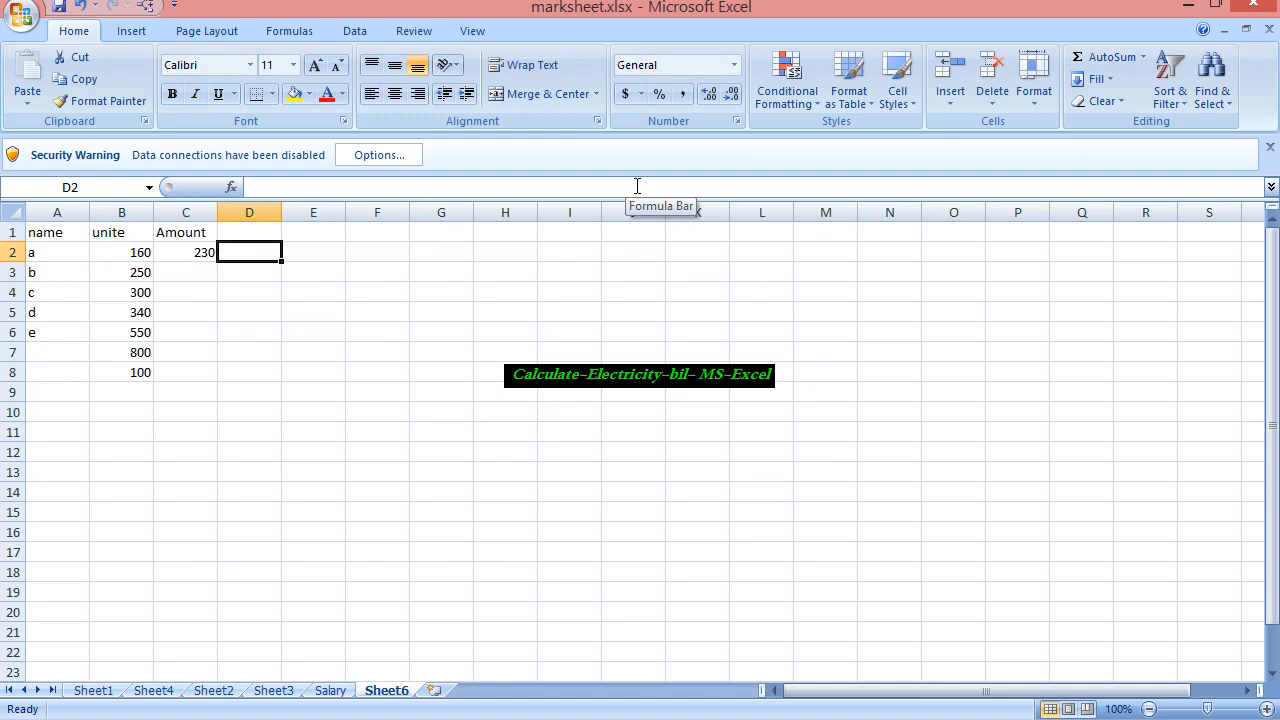
key(Right)
text(16)
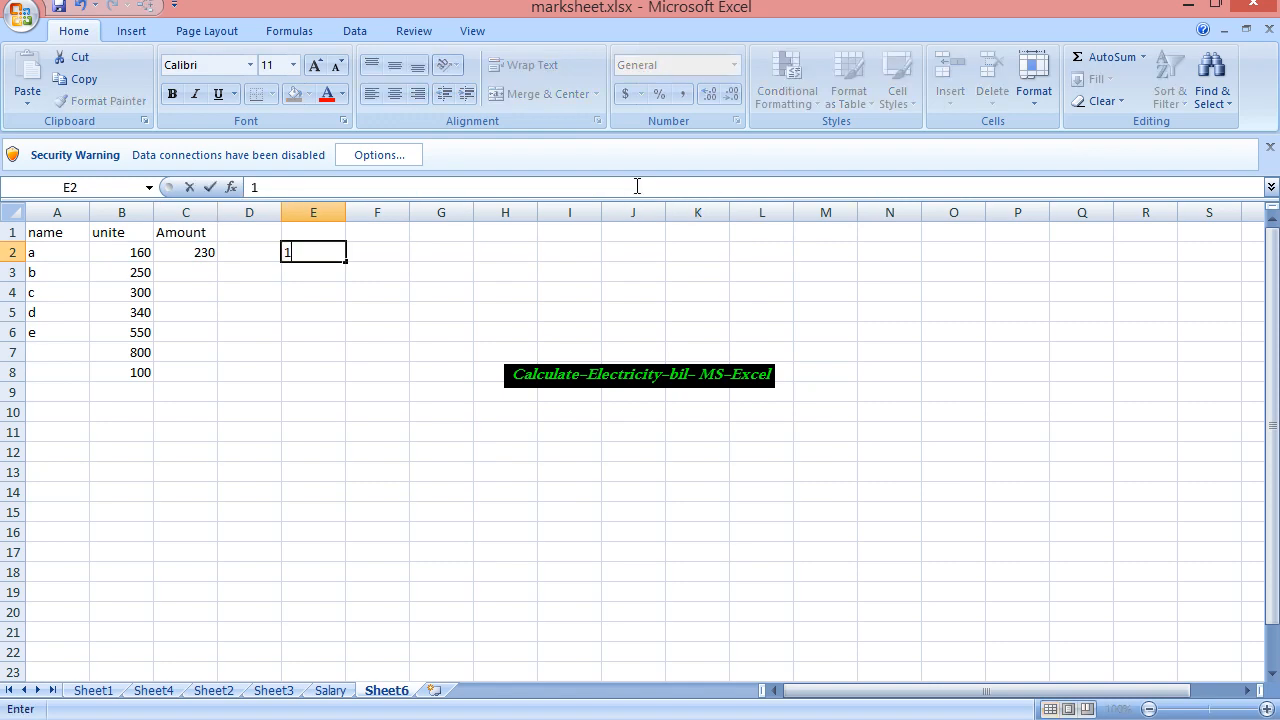
key(BackSpace)
key(BackSpace)
text(=160)
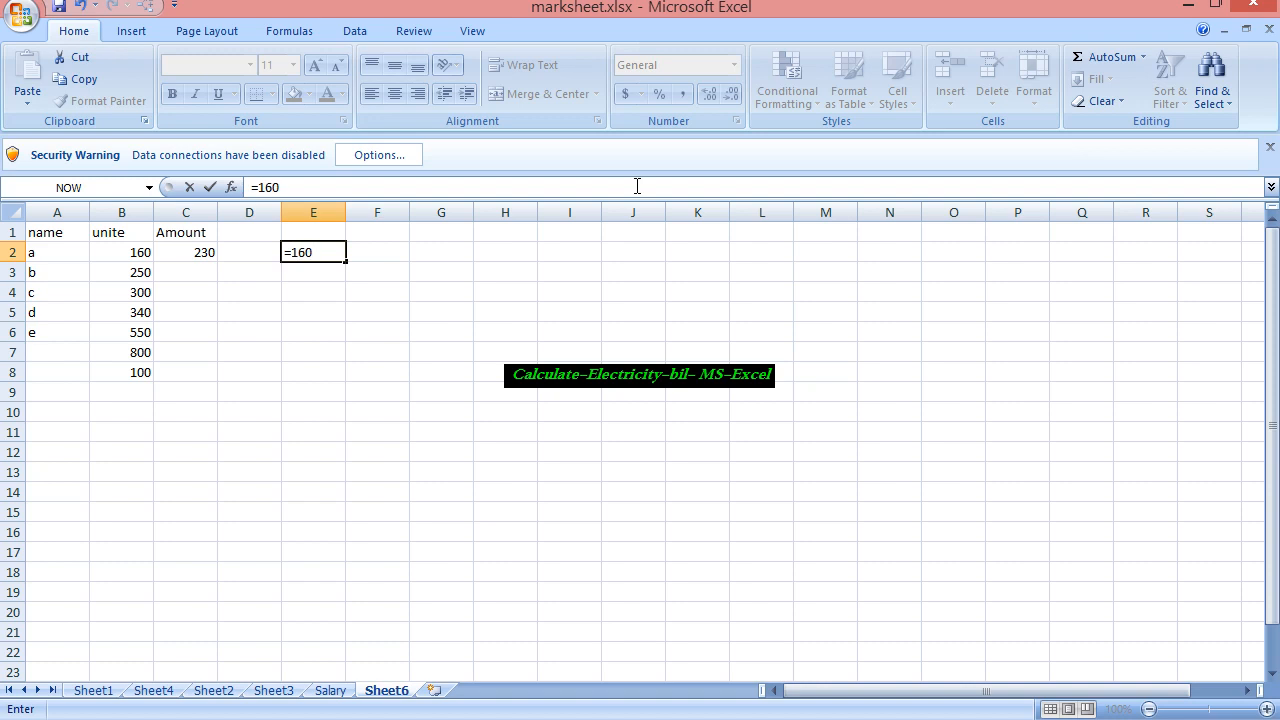
text(-150)
key(Return)
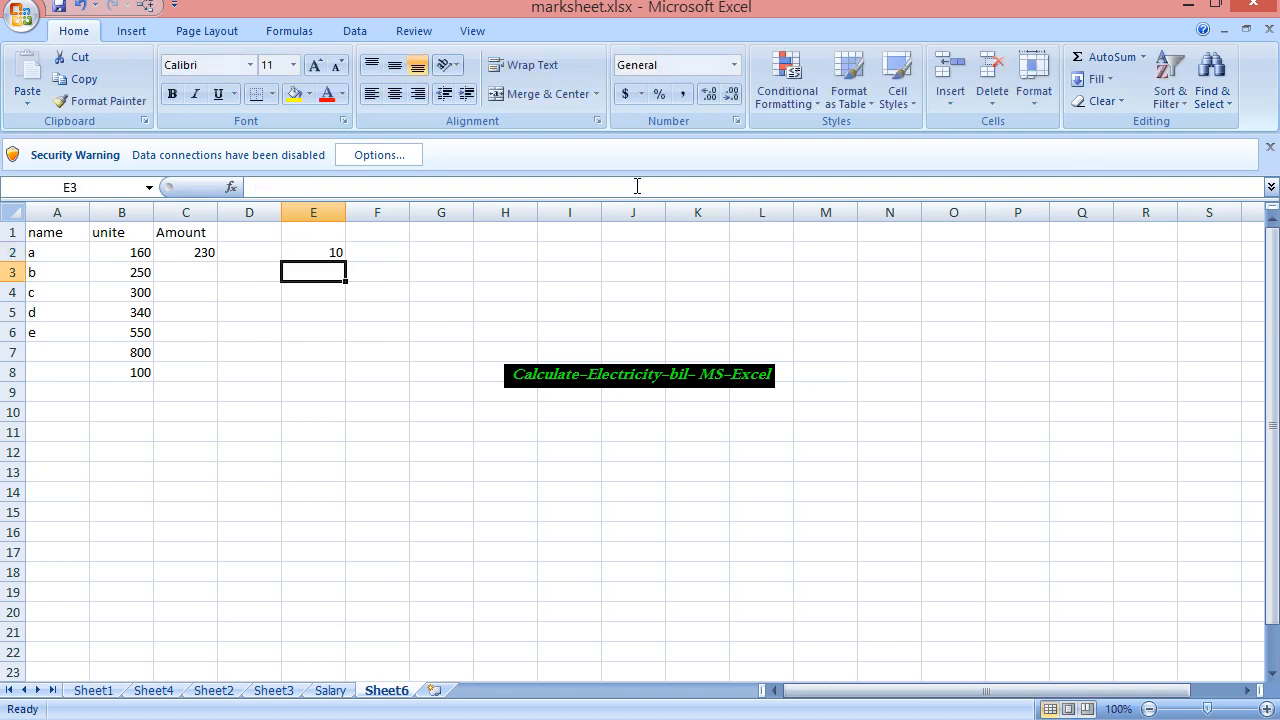
Enter the formula =e2*3 in cell F2 to work out the charge for the extra units.
key(Up)
key(Right)
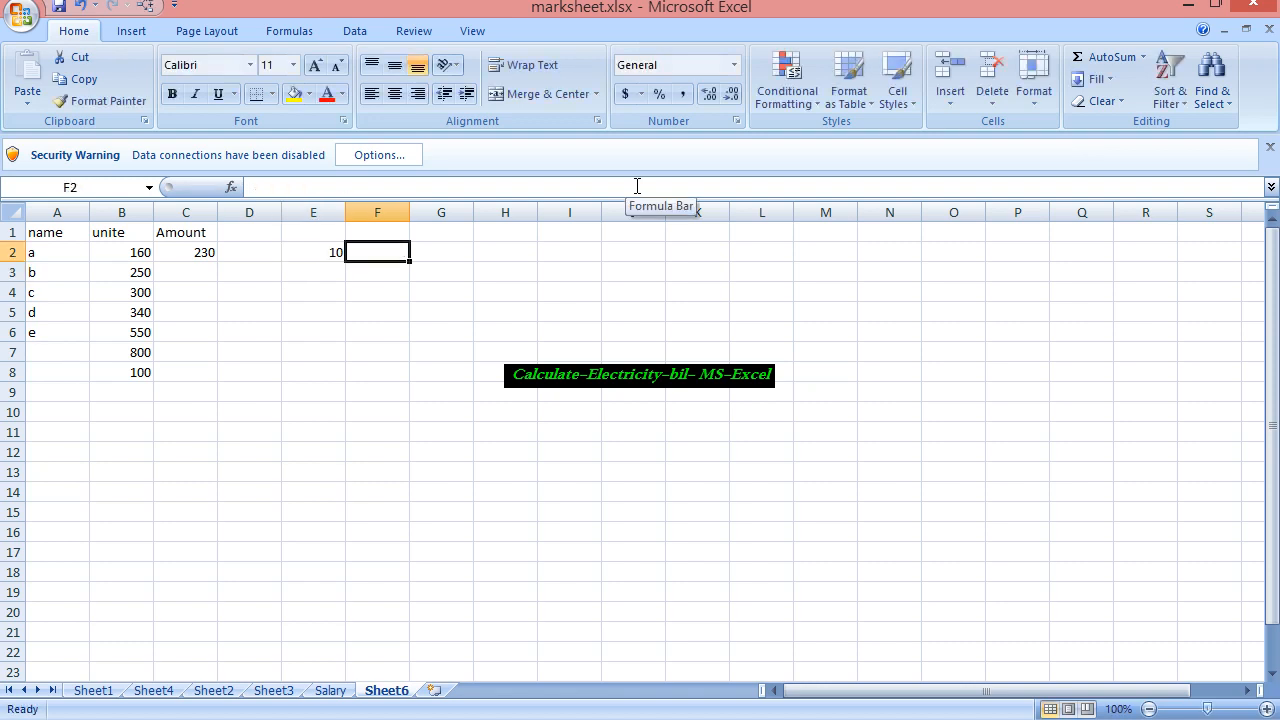
text(=)
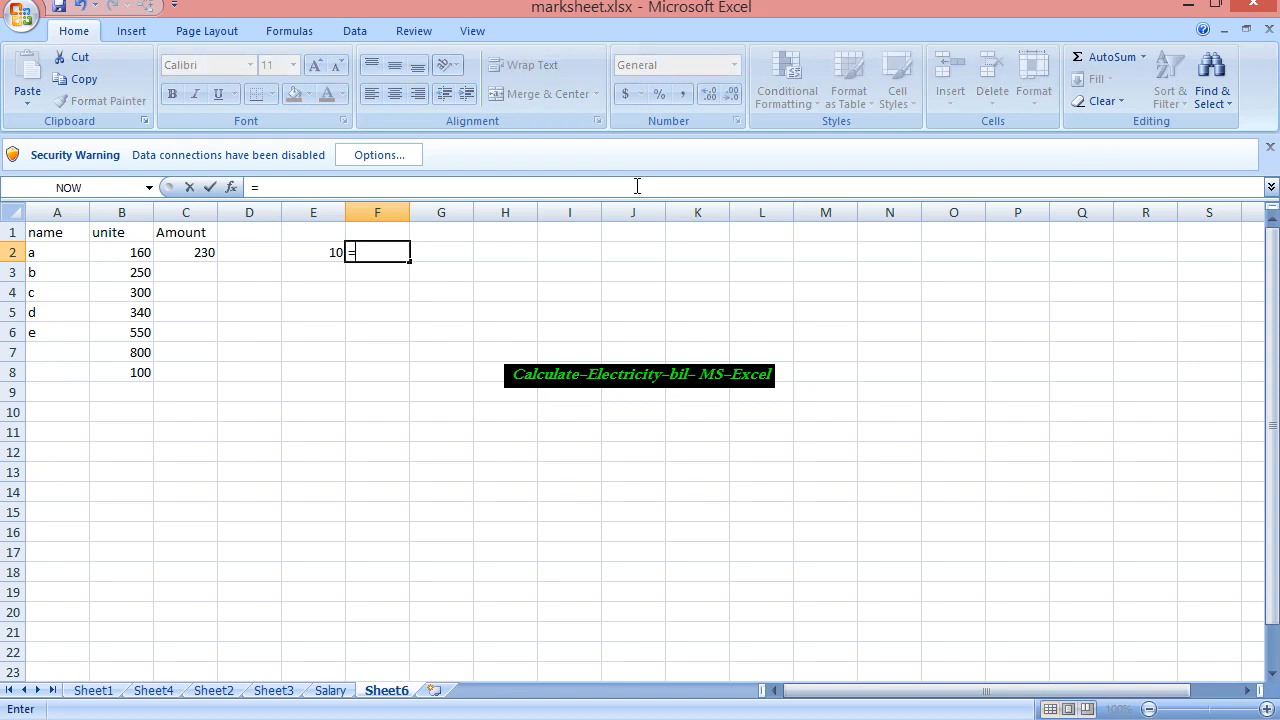
text(e2*)
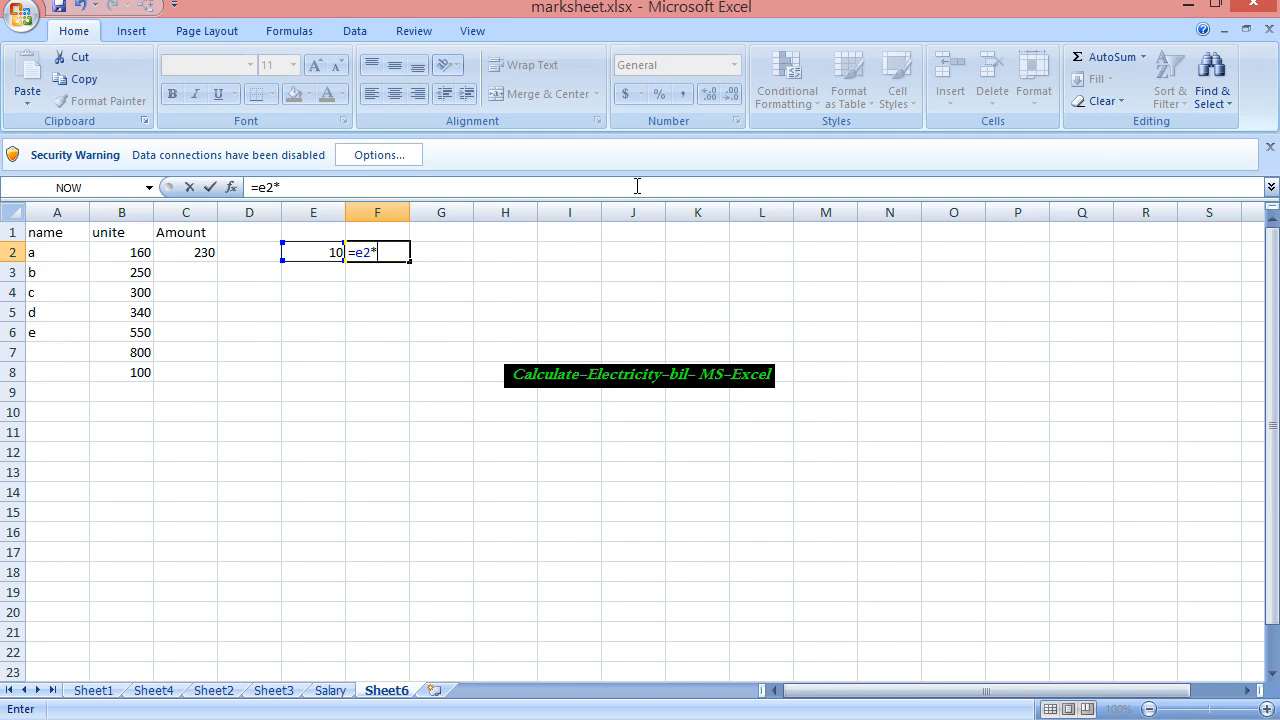
text(3)
key(Return)
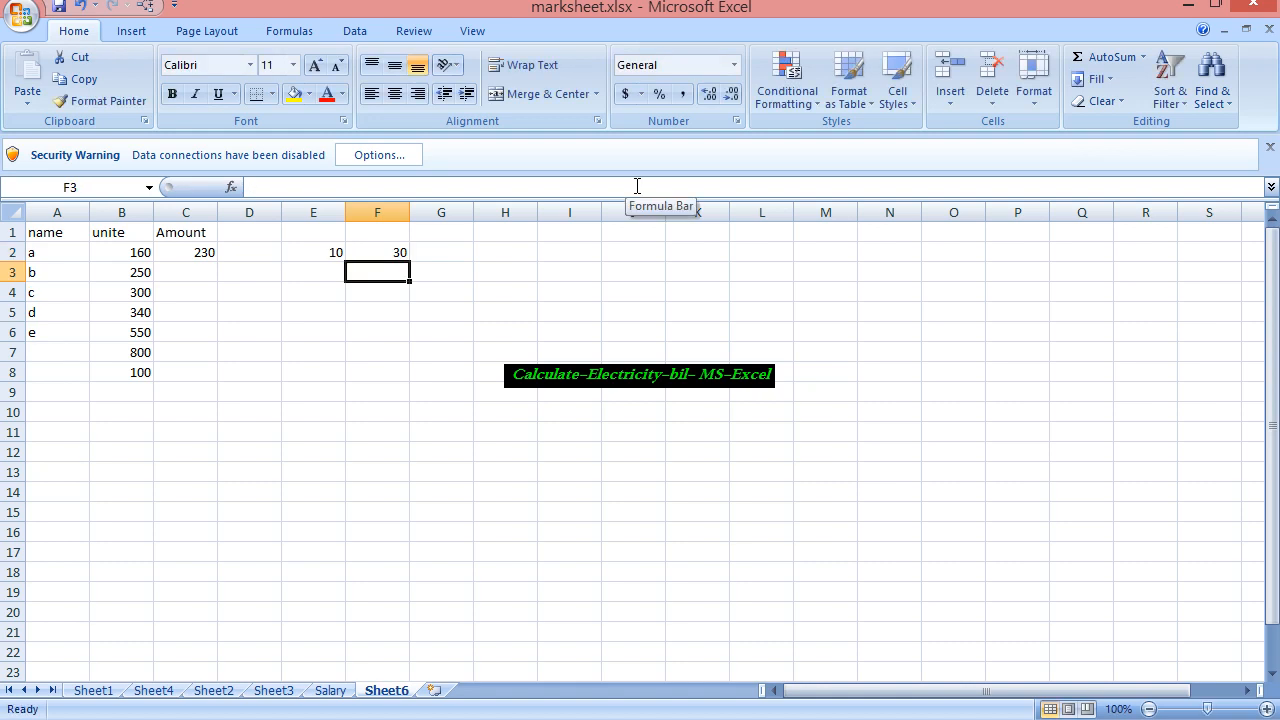
Fill the nested IF formula from C2 down the Amount column to C8.
key(Up)
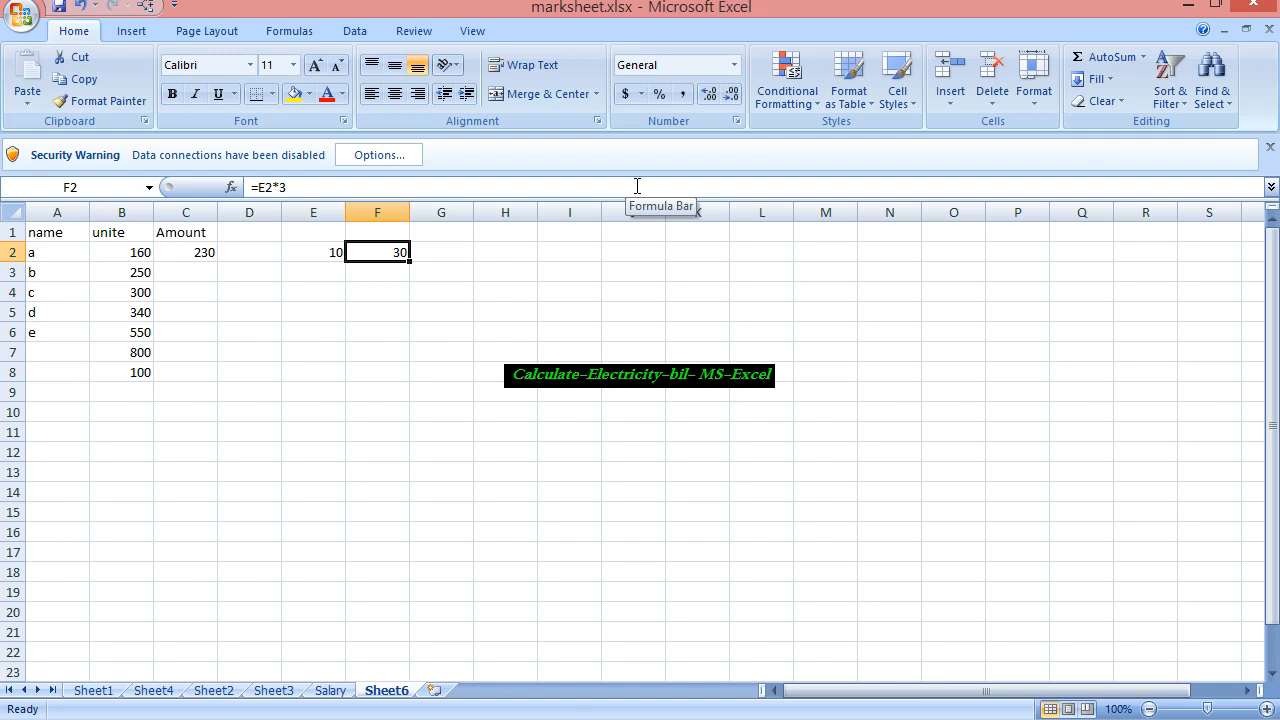
key(Left)
key(Left)
key(Left)
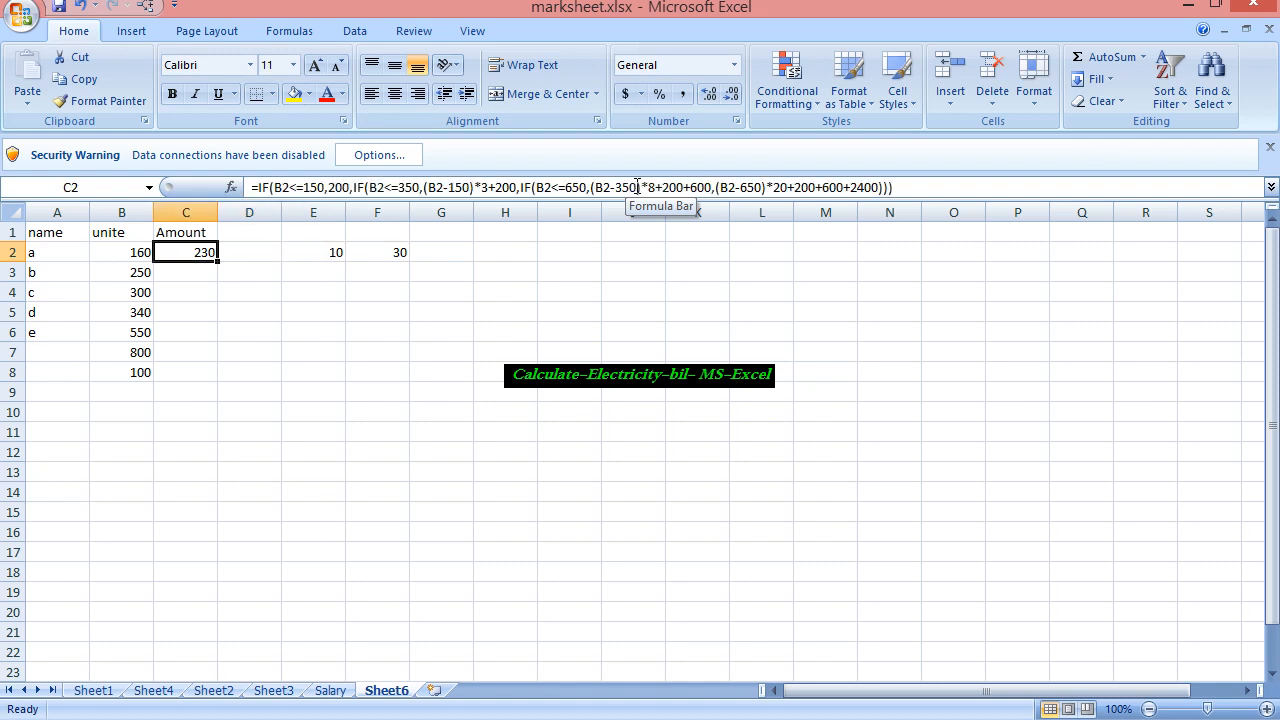
key(Right)
key(Left)
drag(218, 262, 214, 374)
click(337, 350)
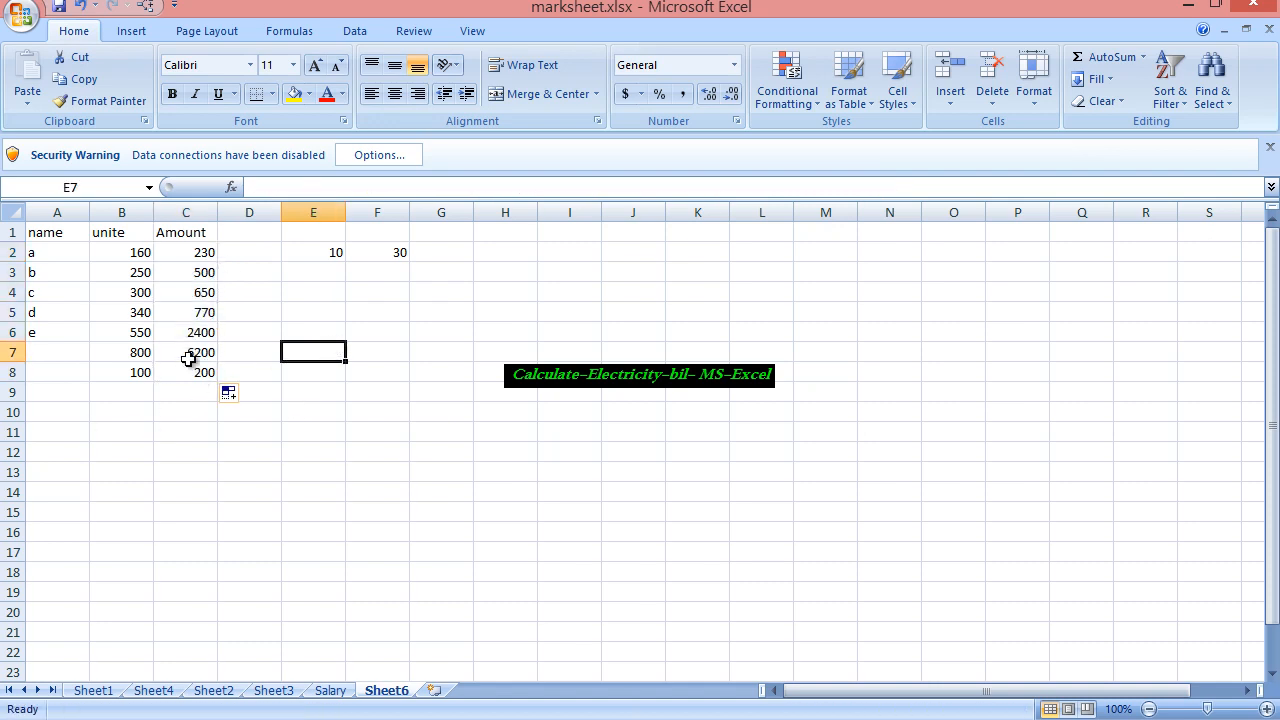
Examine the units in B7 and B6, and highlight the complete nested IF formula in C2 for review.
click(140, 350)
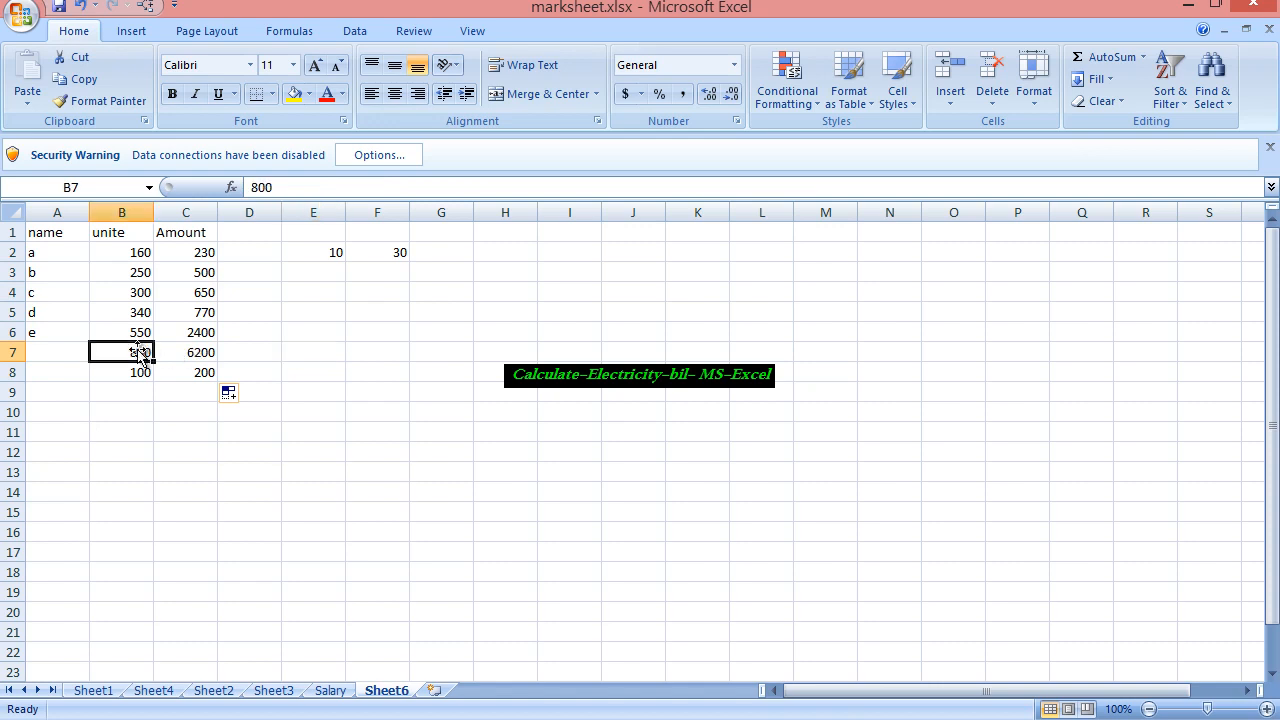
click(123, 334)
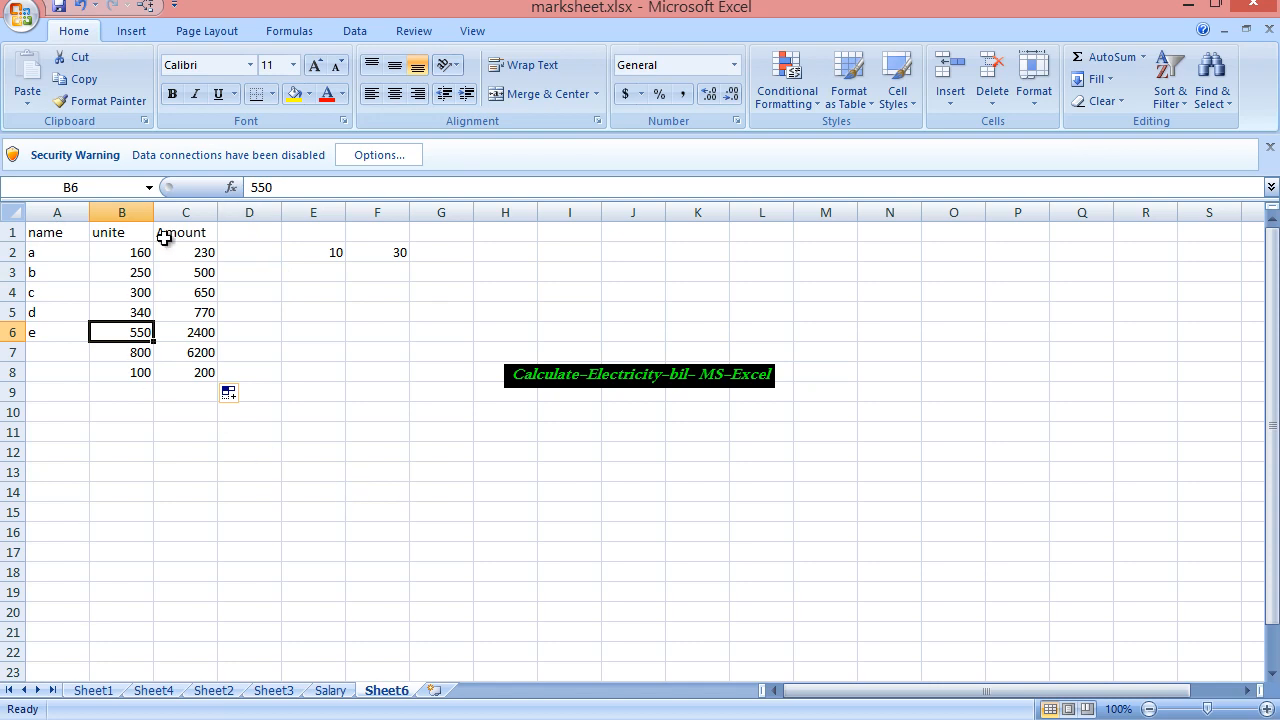
click(203, 252)
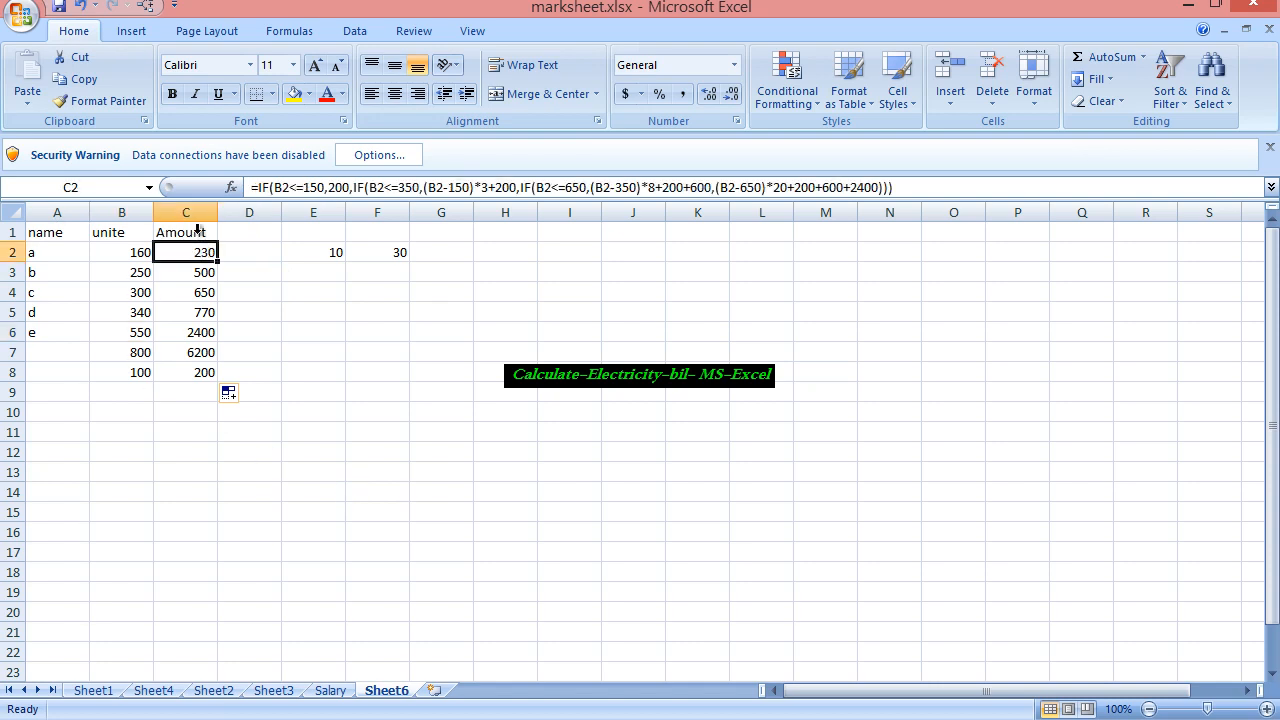
click(895, 187)
drag(895, 187, 249, 187)
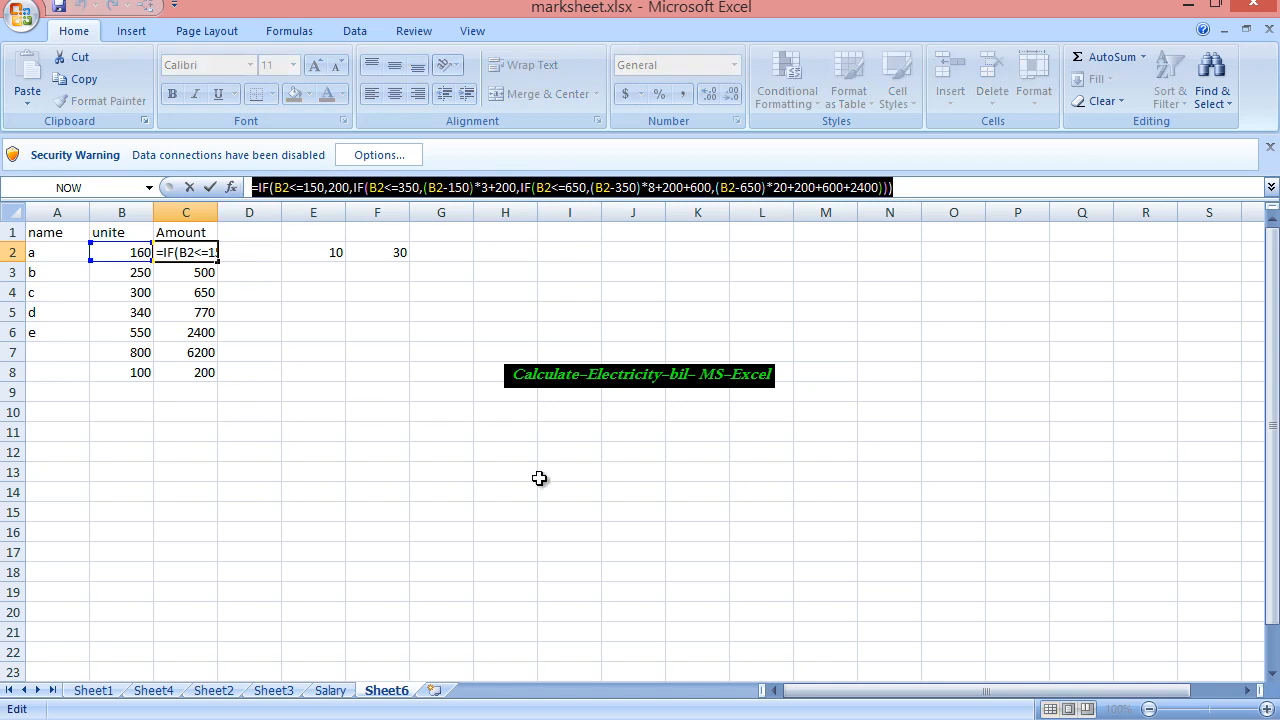
mouse_move(815, 632)
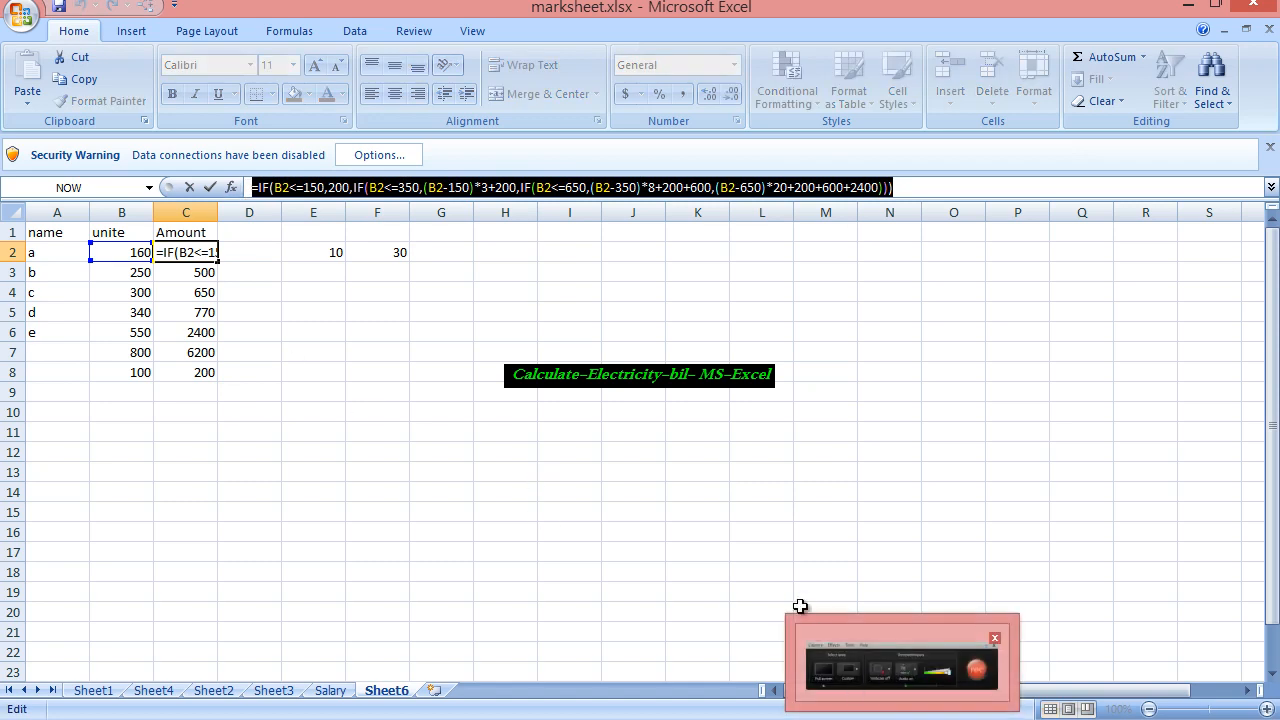
click(918, 719)
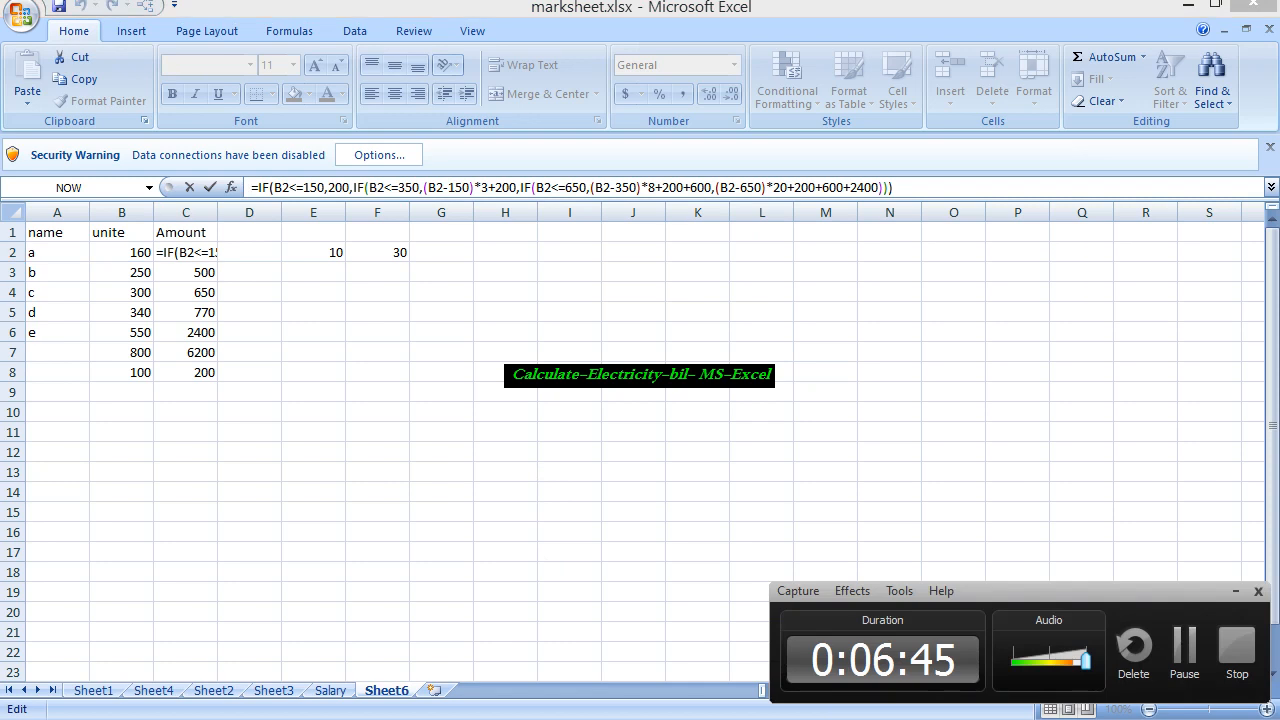